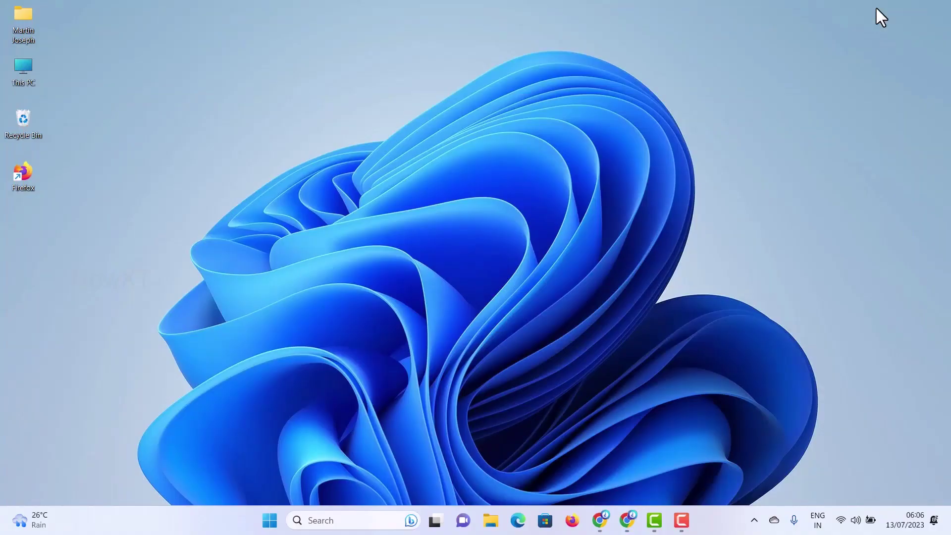
Step: Open Chrome on the Google homepage and scroll the Google apps list down to Forms
click(627, 520)
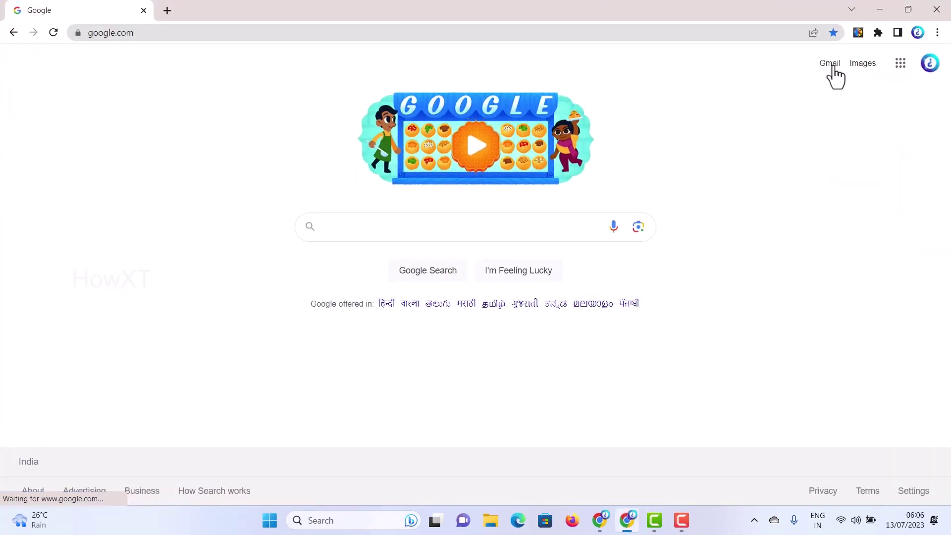
click(900, 68)
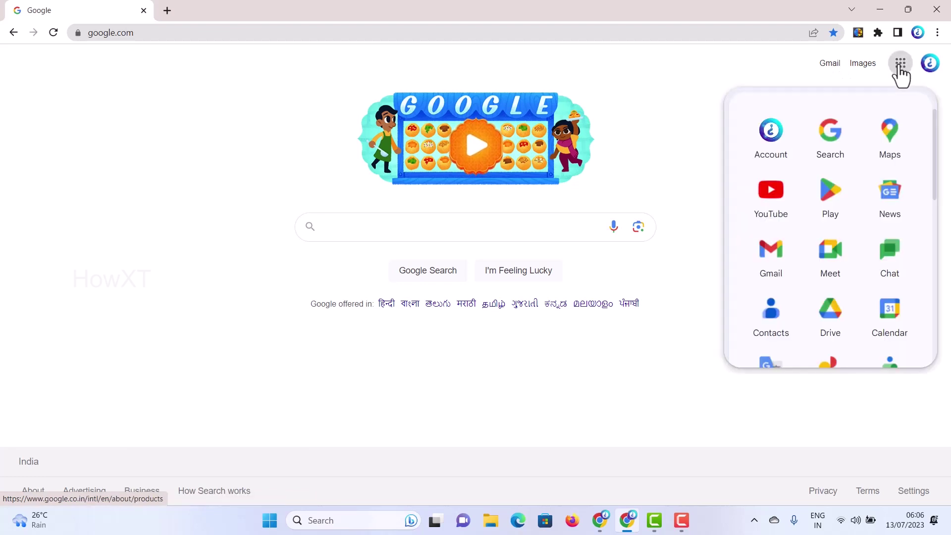
scroll(835, 178, down, 1)
scroll(835, 179, down, 10)
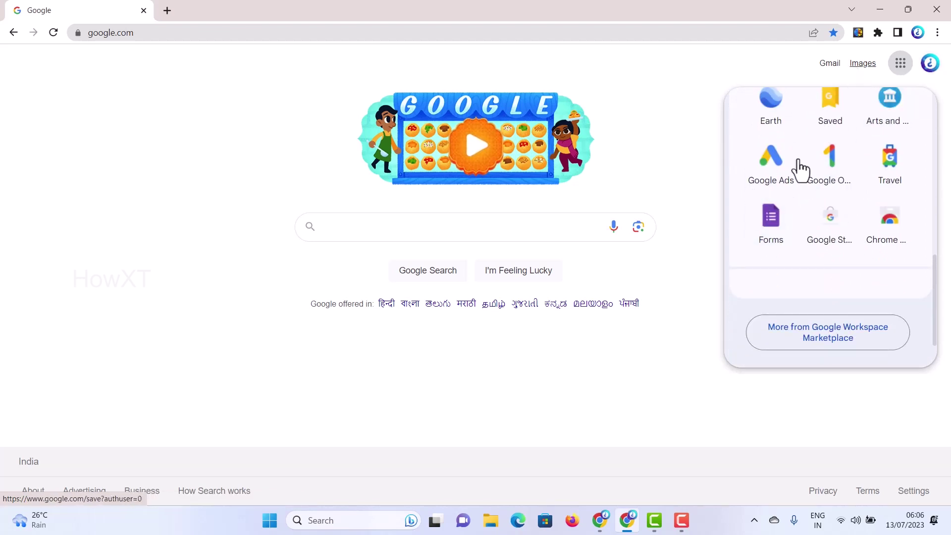
Step: Open Google Forms from the apps list, then dismiss the account menu
click(763, 237)
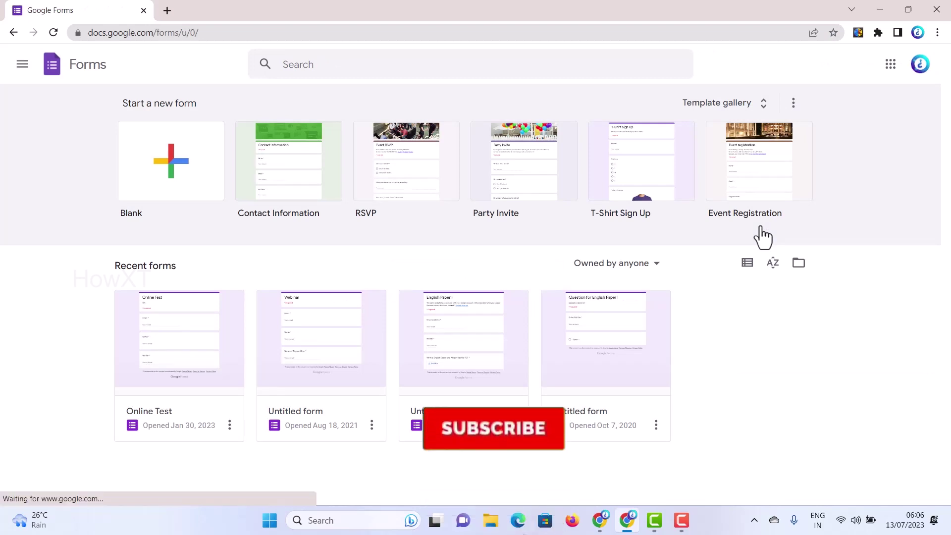
click(919, 66)
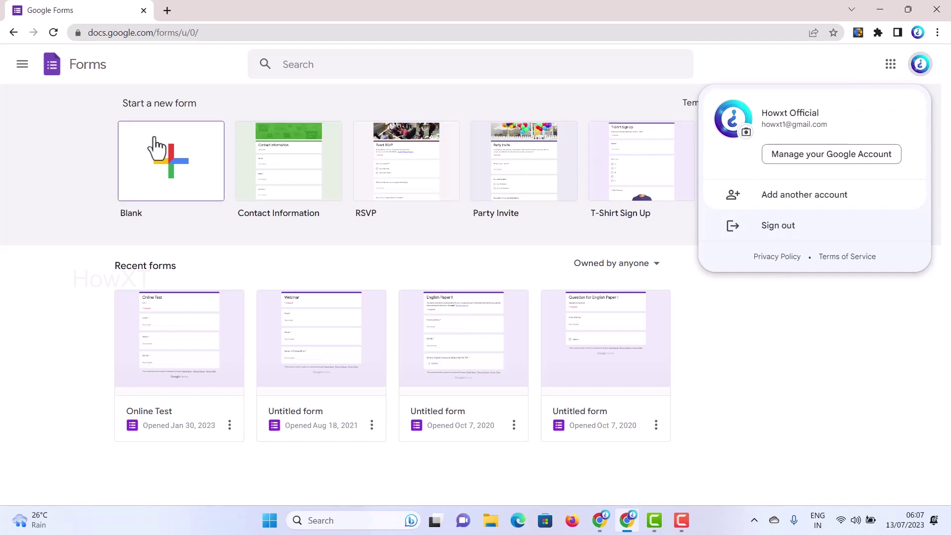
click(71, 162)
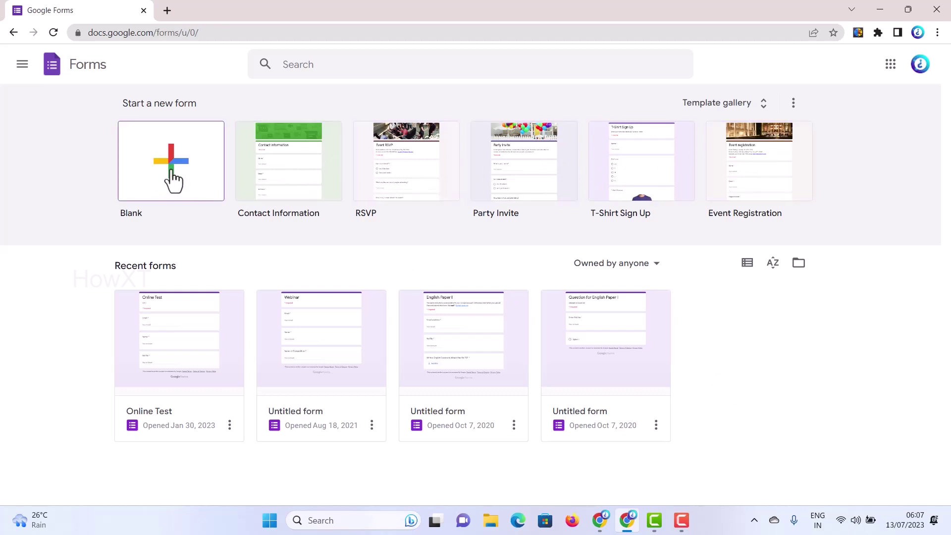
Step: Create a blank form and rename it from 'Untitled form' to 'Sports'
click(131, 168)
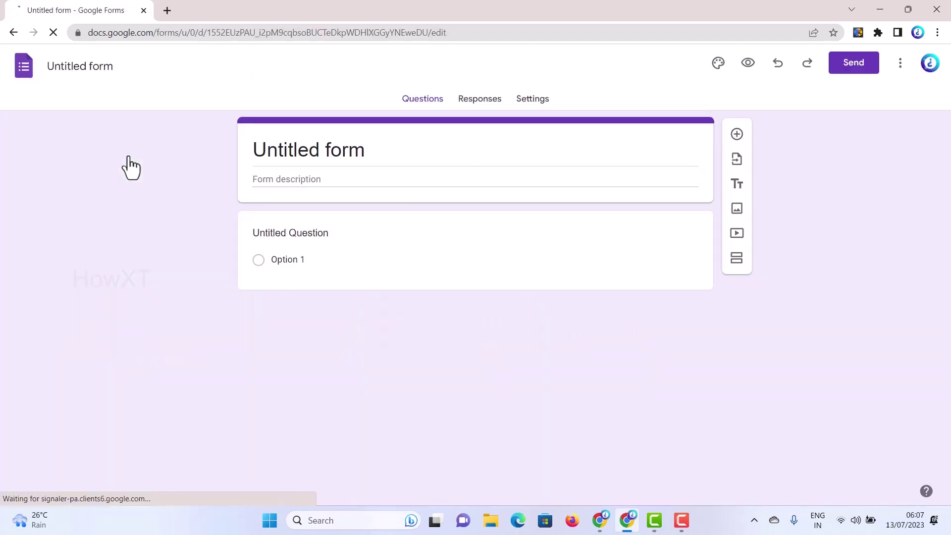
click(265, 152)
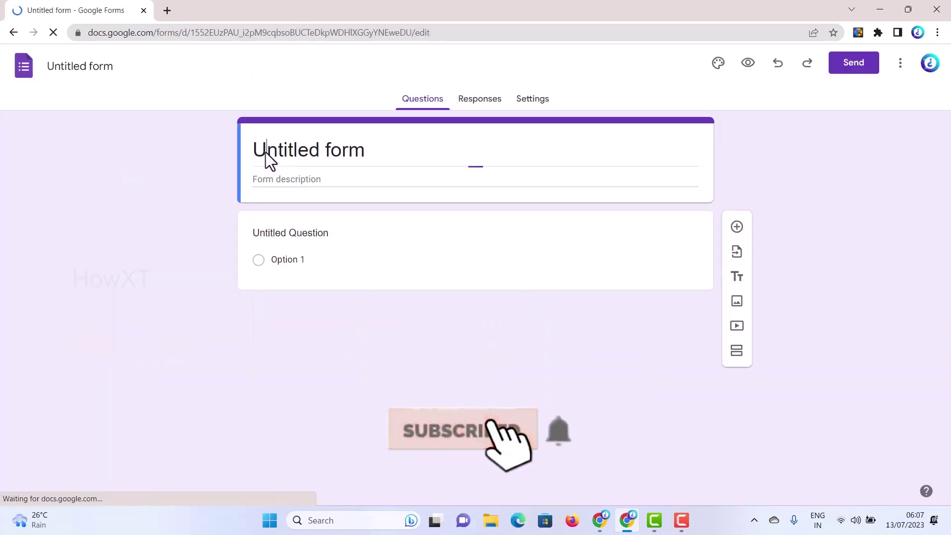
drag(378, 151, 233, 148)
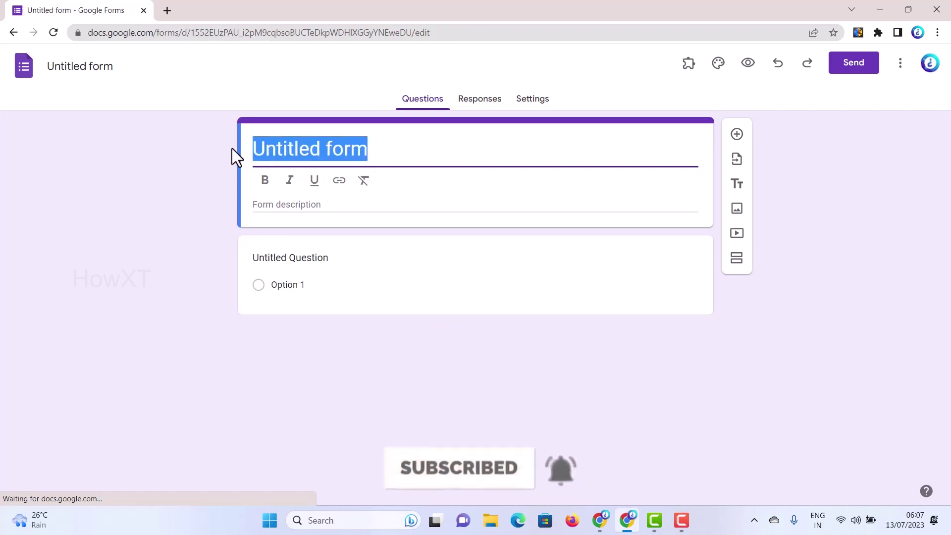
text(Sports)
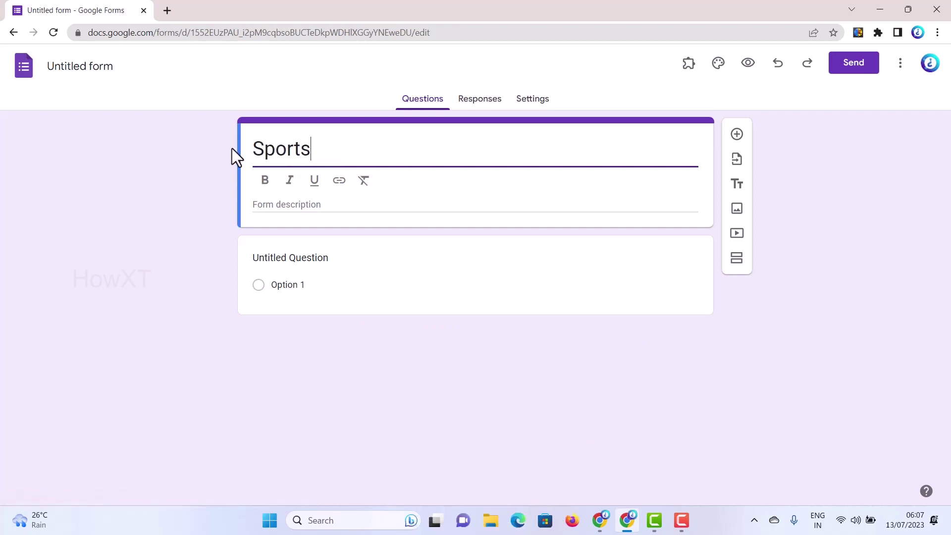
Step: Title the first question 'Name of Students' as a Short answer question
click(305, 255)
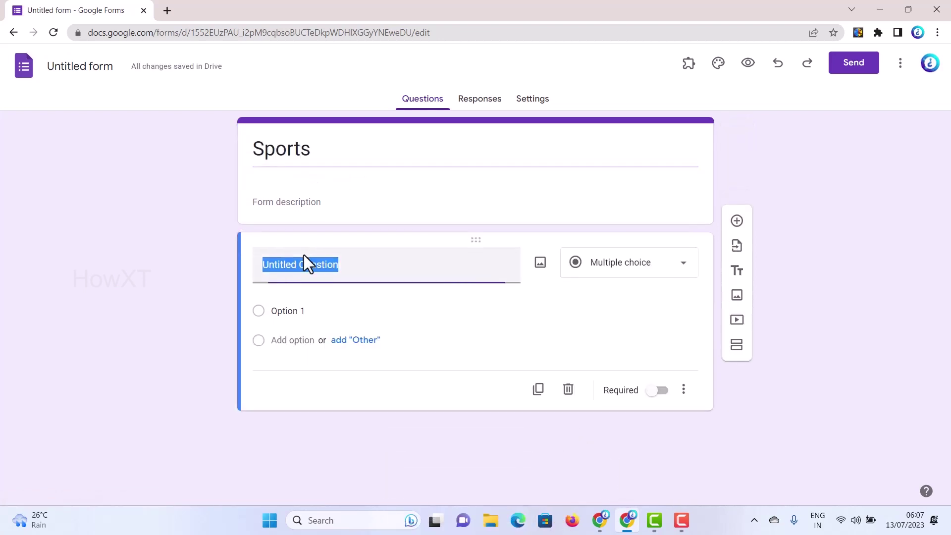
text(Name)
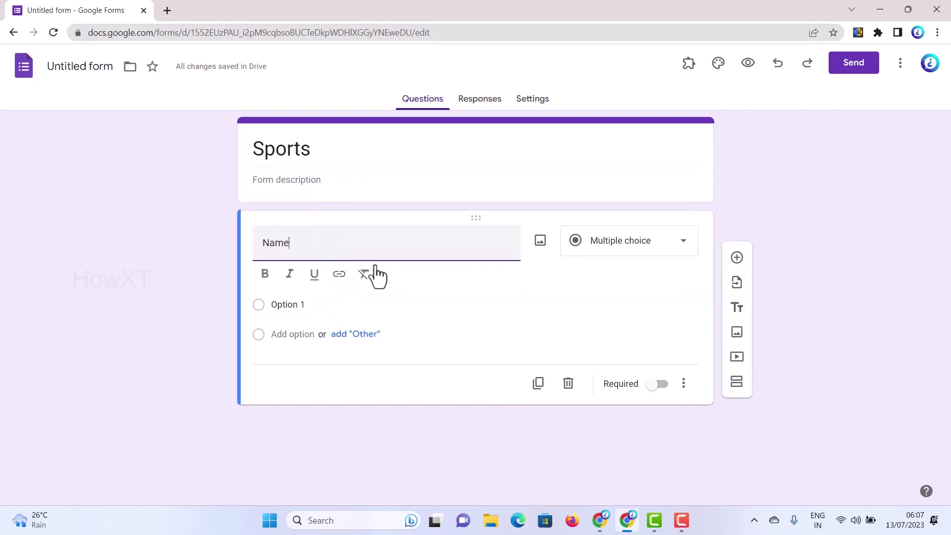
text( of )
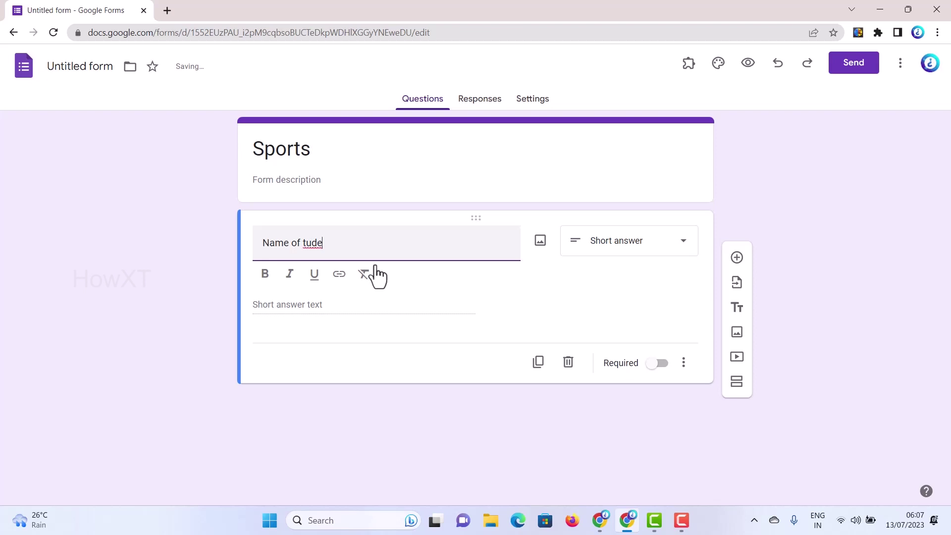
text(Stude)
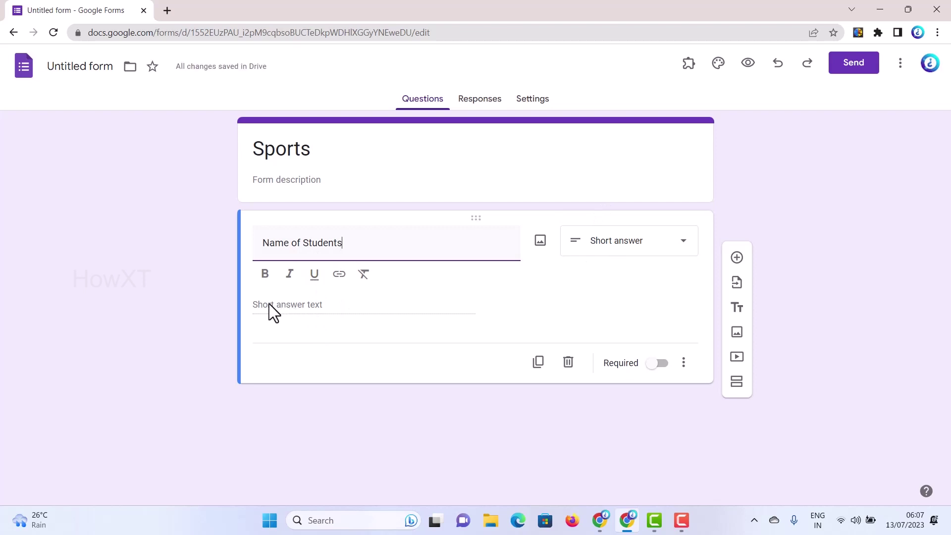
click(633, 246)
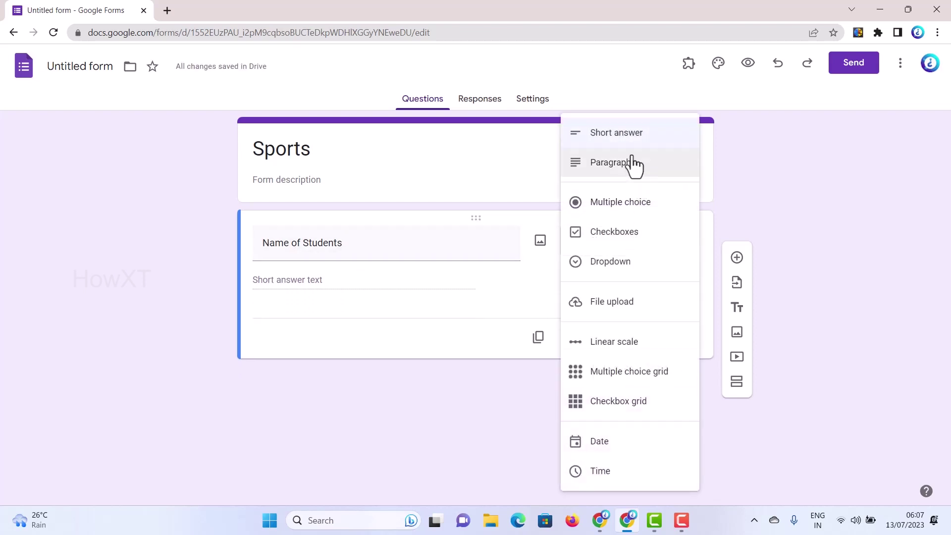
click(616, 134)
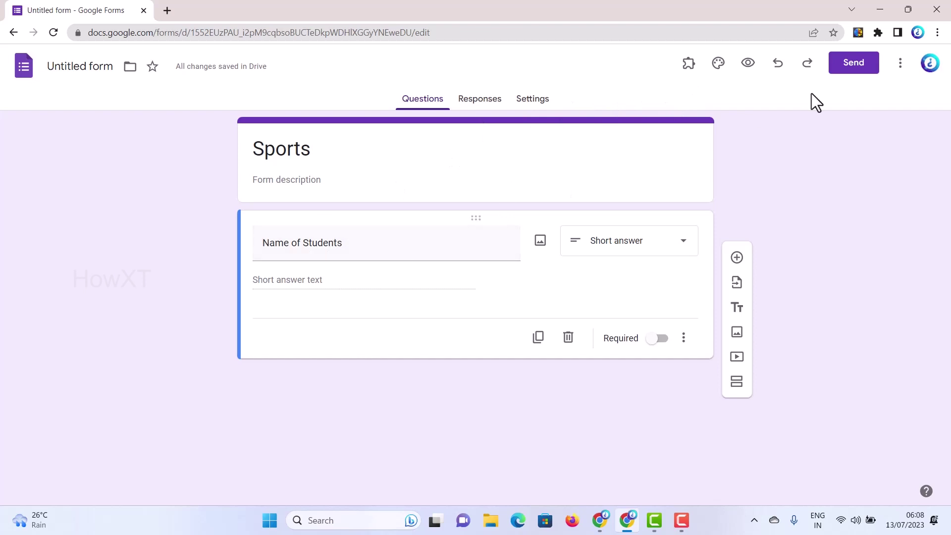
click(749, 64)
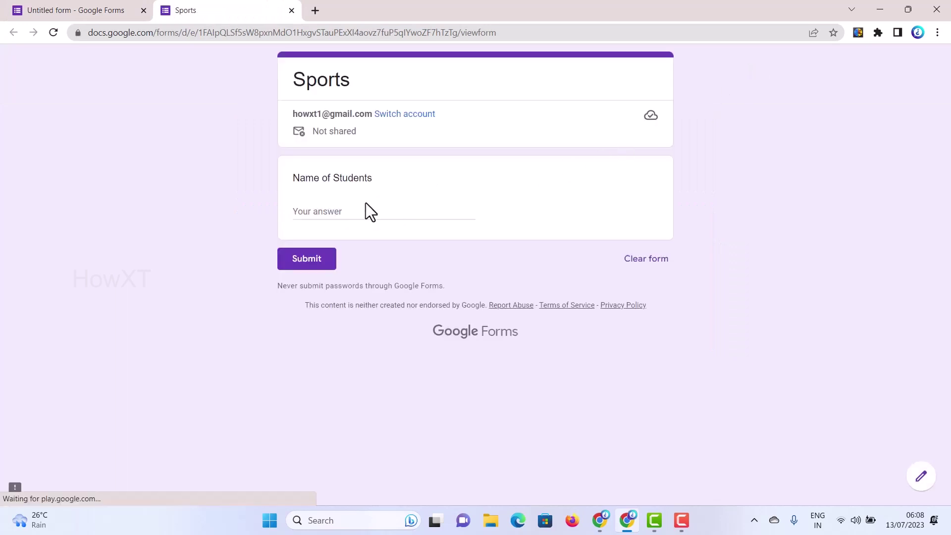
text(hghjgh)
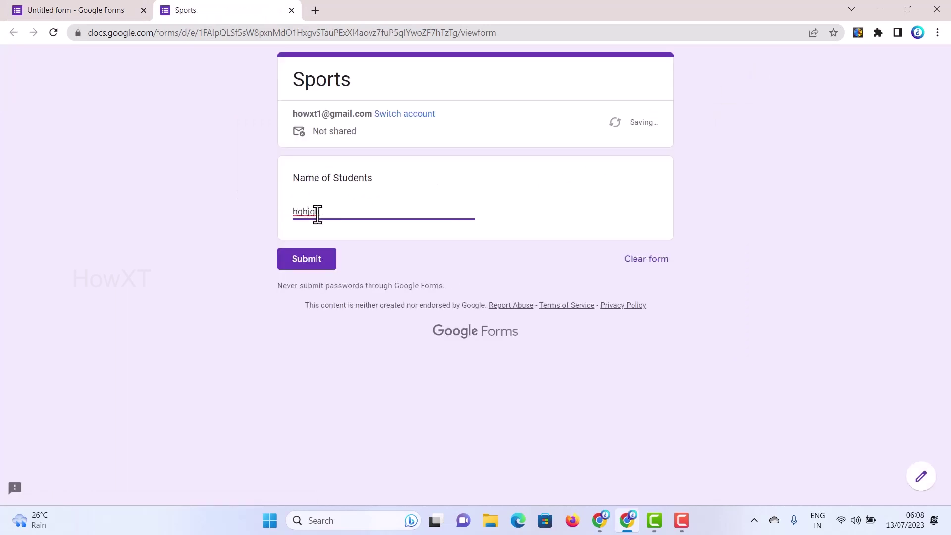
click(291, 10)
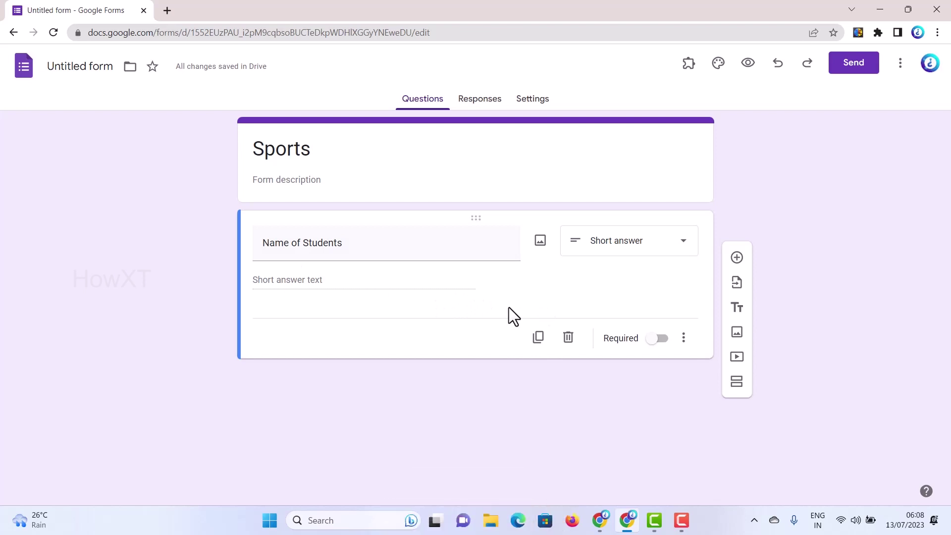
Step: Make Name of Students required and check its asterisk in the preview
click(656, 341)
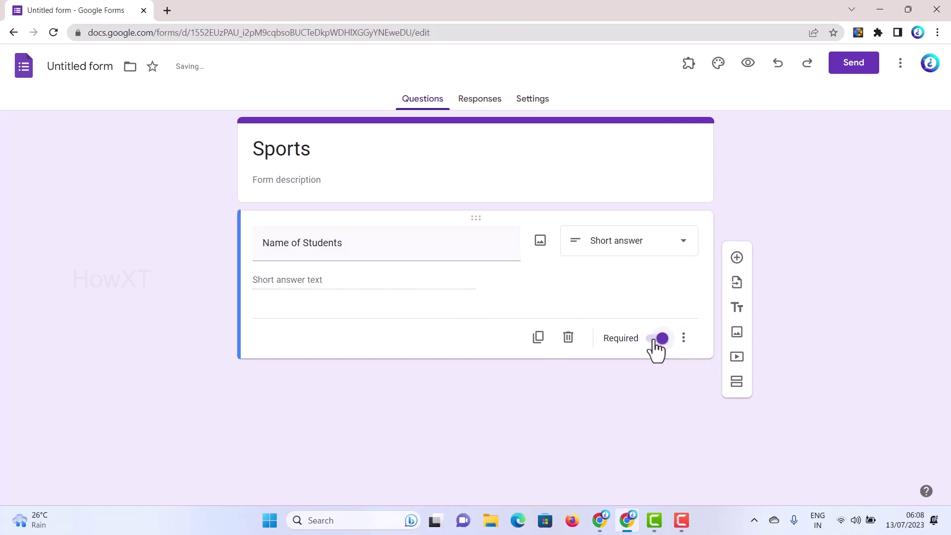
click(748, 64)
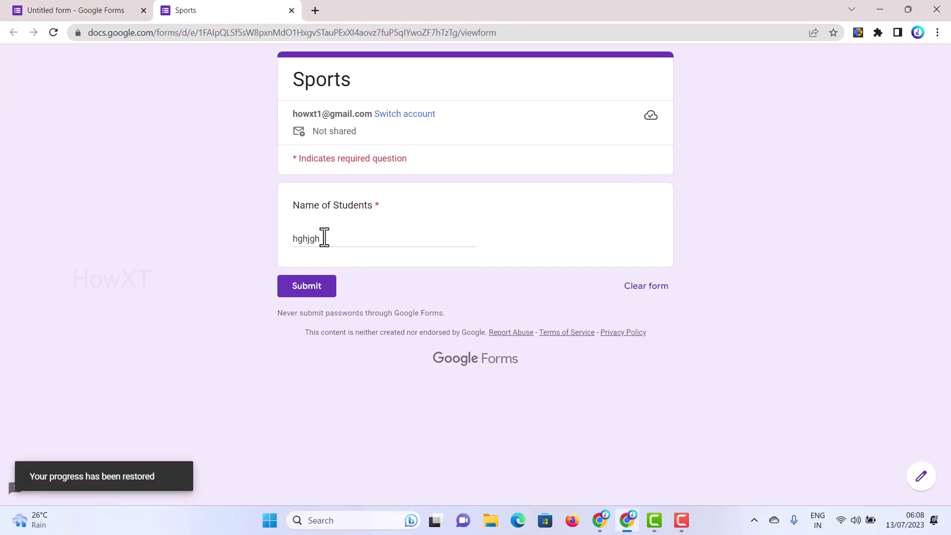
click(291, 13)
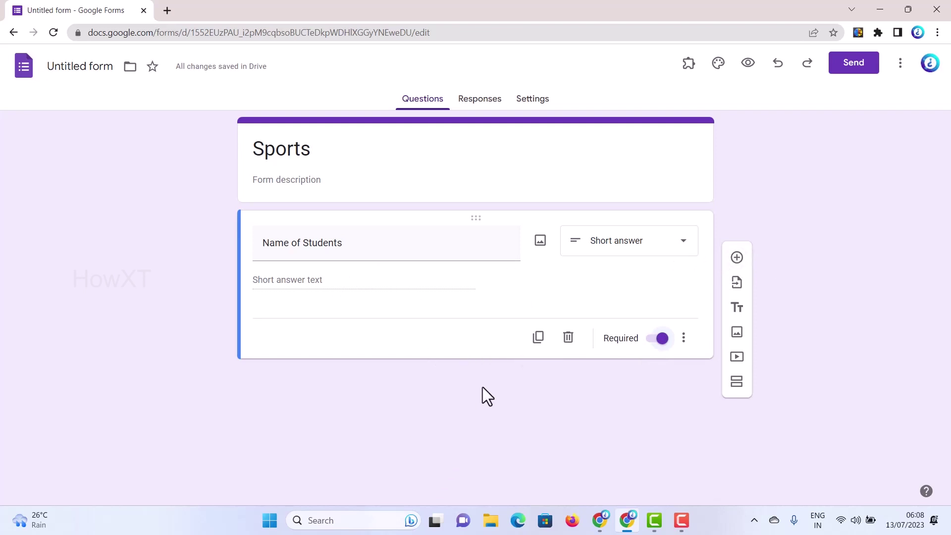
Step: Add a required short-answer Contact question below Name of Students
click(737, 259)
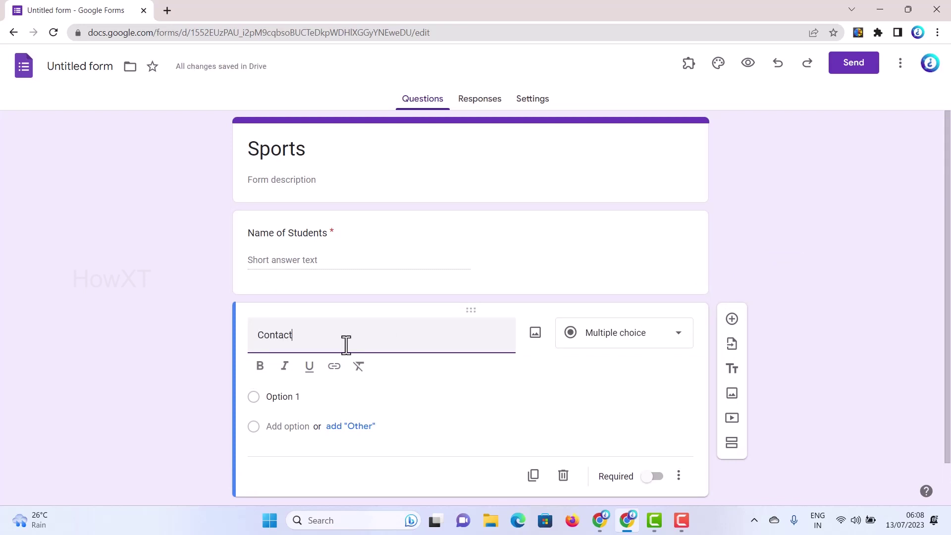
click(593, 343)
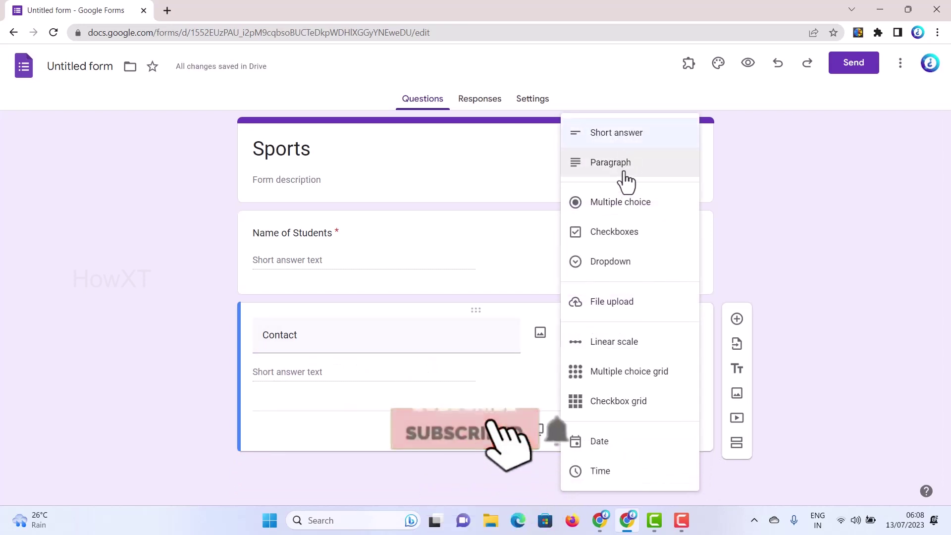
click(631, 140)
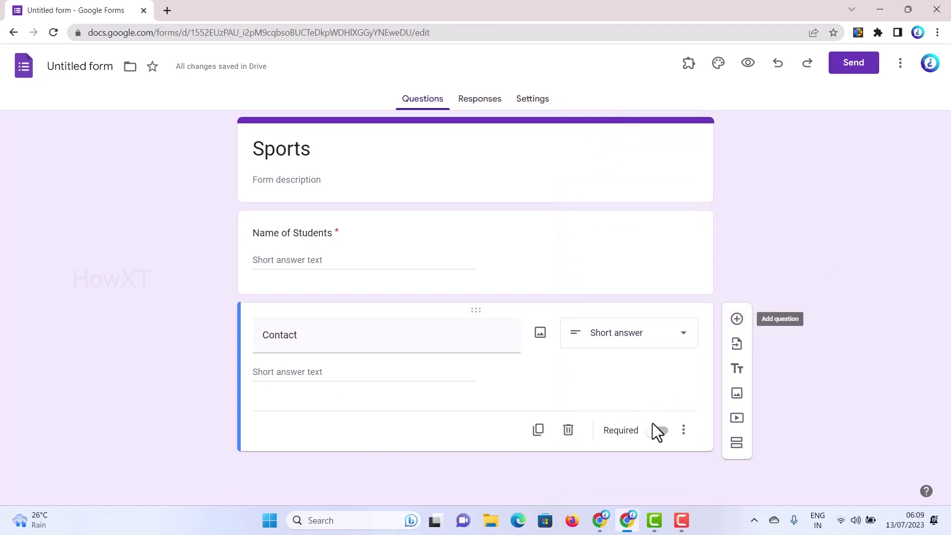
click(658, 430)
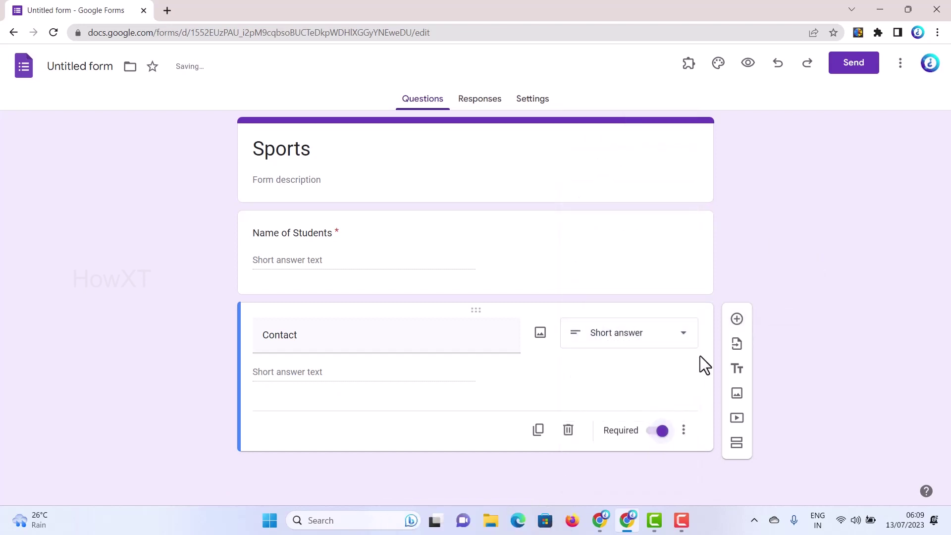
Step: Add a multiple-choice 'Gender' question with options Male and Female
click(738, 320)
text(Gender)
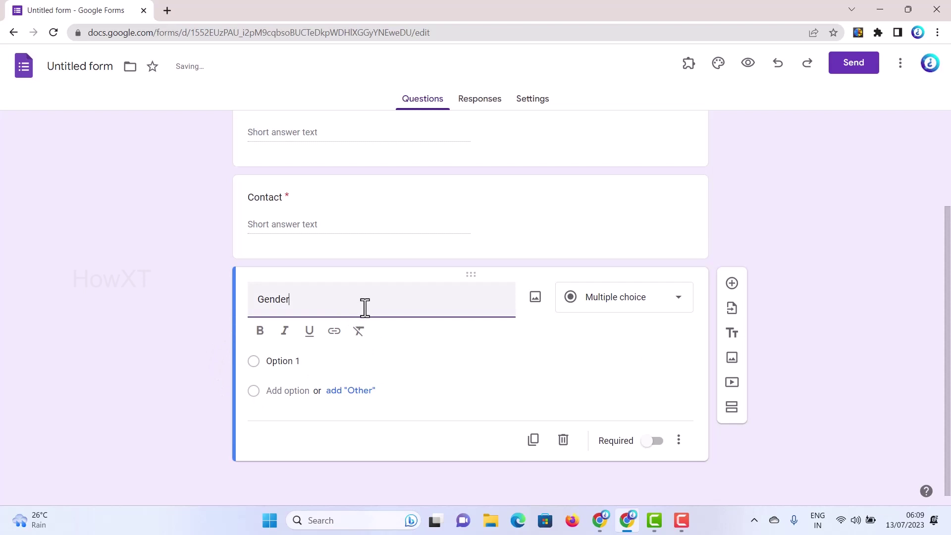
click(618, 310)
click(605, 210)
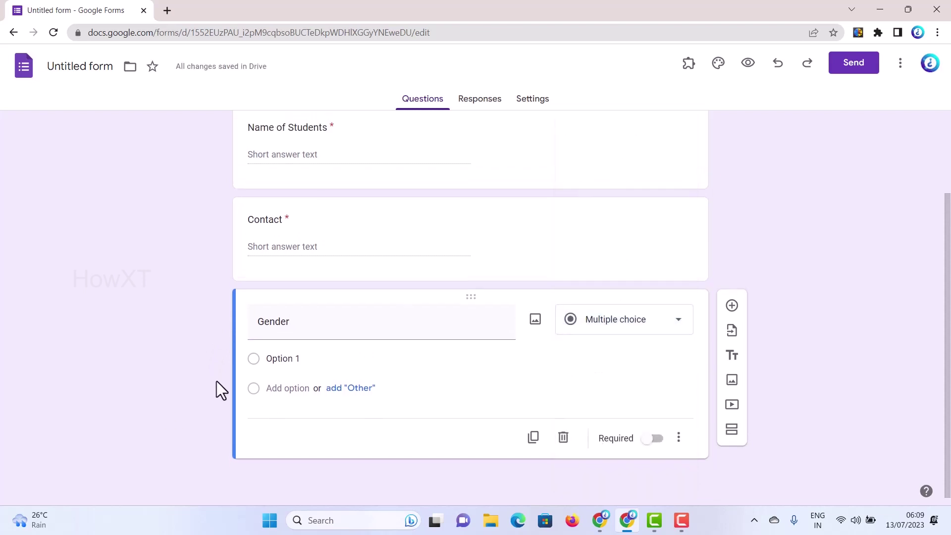
click(283, 359)
text(Ma)
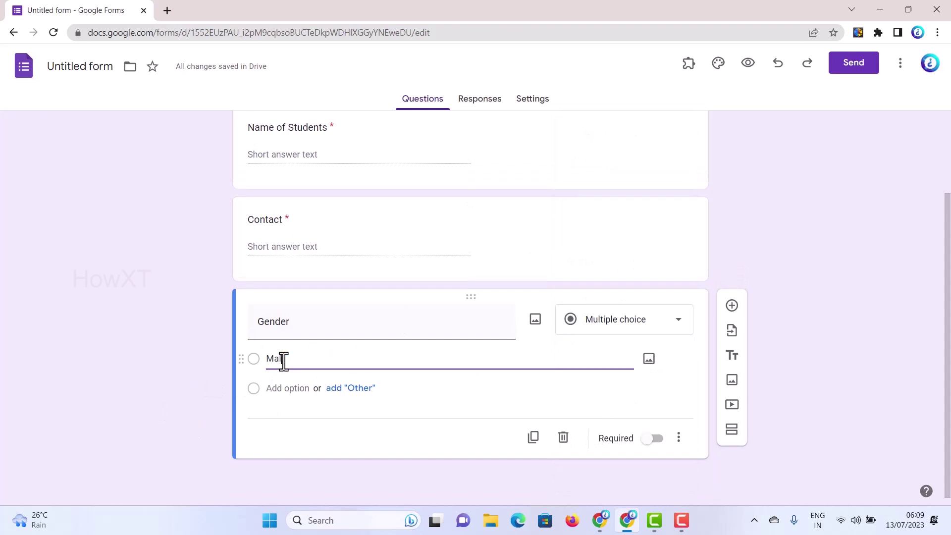
text(le)
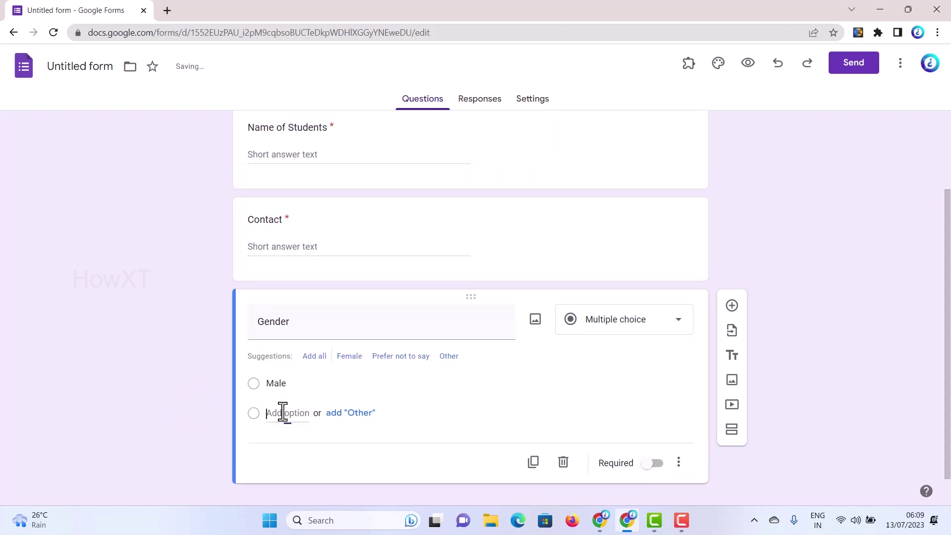
click(282, 412)
text(Fema)
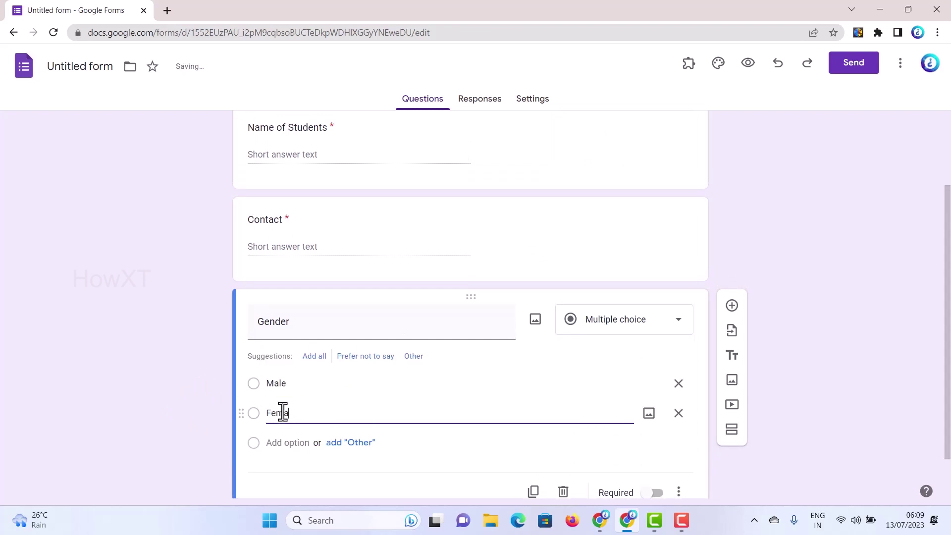
text(le)
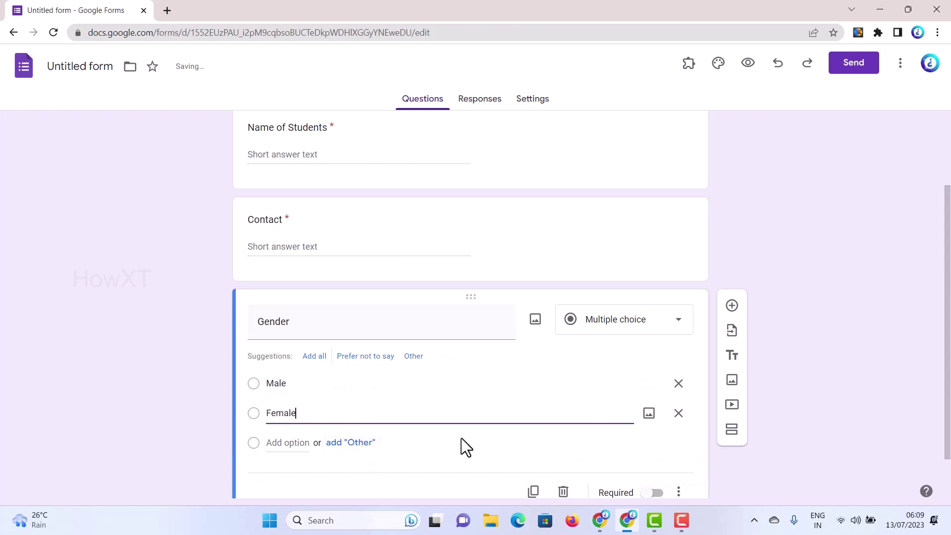
scroll(266, 418, down, 1)
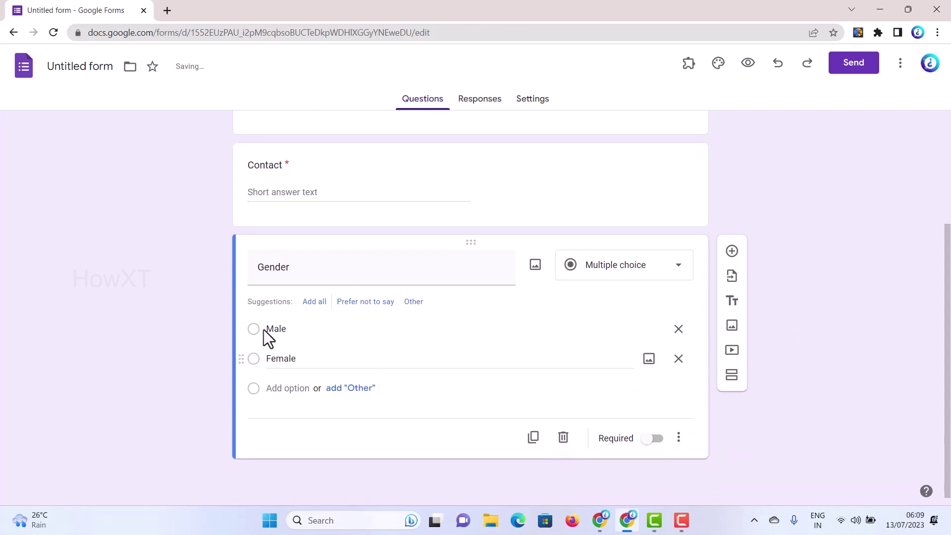
Step: Test the Male and Female choices in the preview, then make Gender required
click(745, 66)
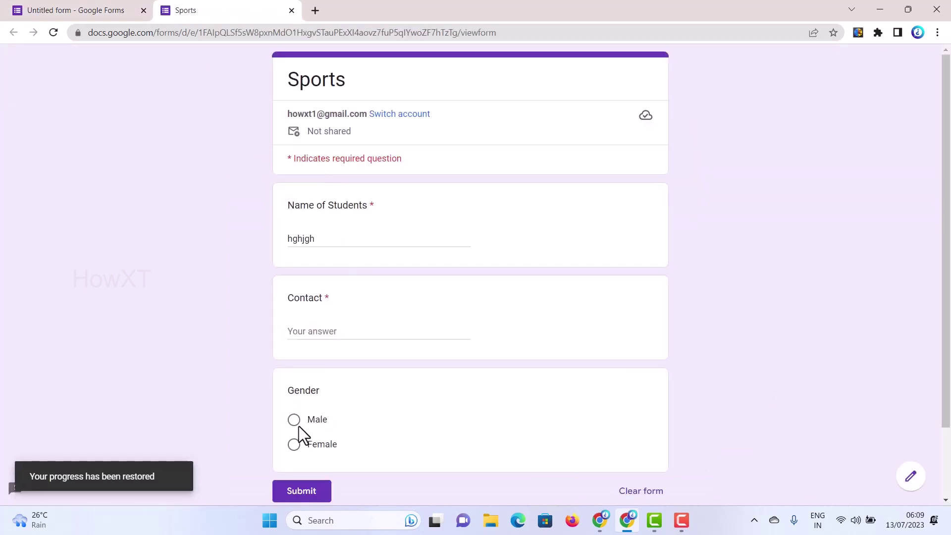
click(294, 421)
click(292, 444)
click(294, 420)
click(297, 443)
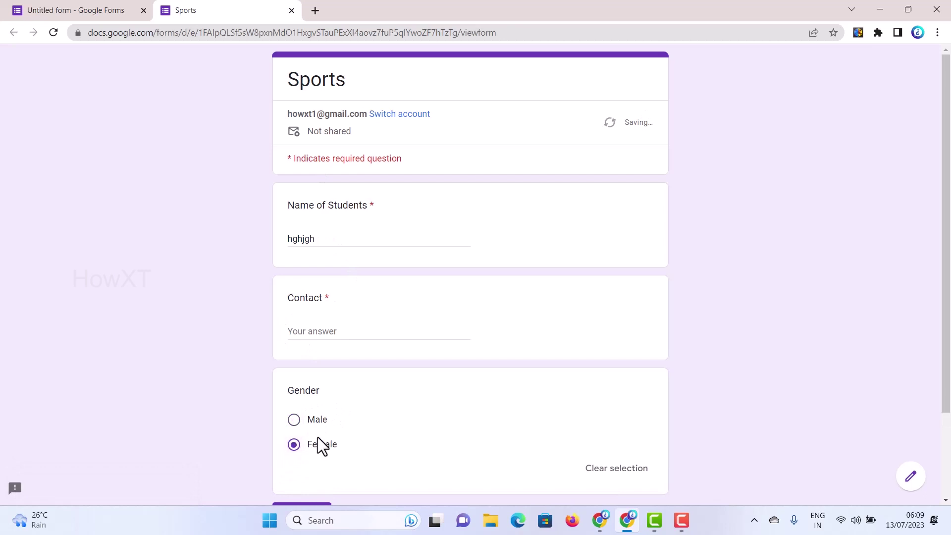
click(101, 9)
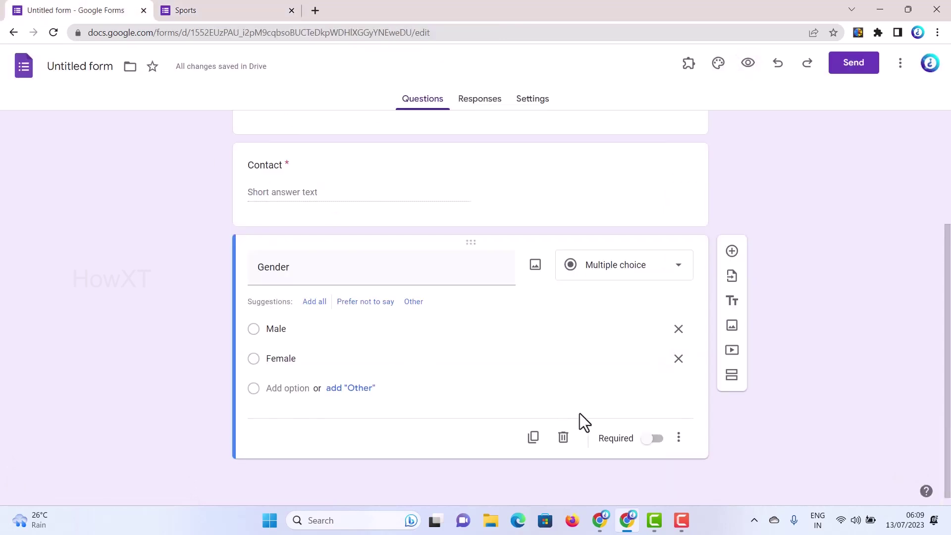
click(640, 440)
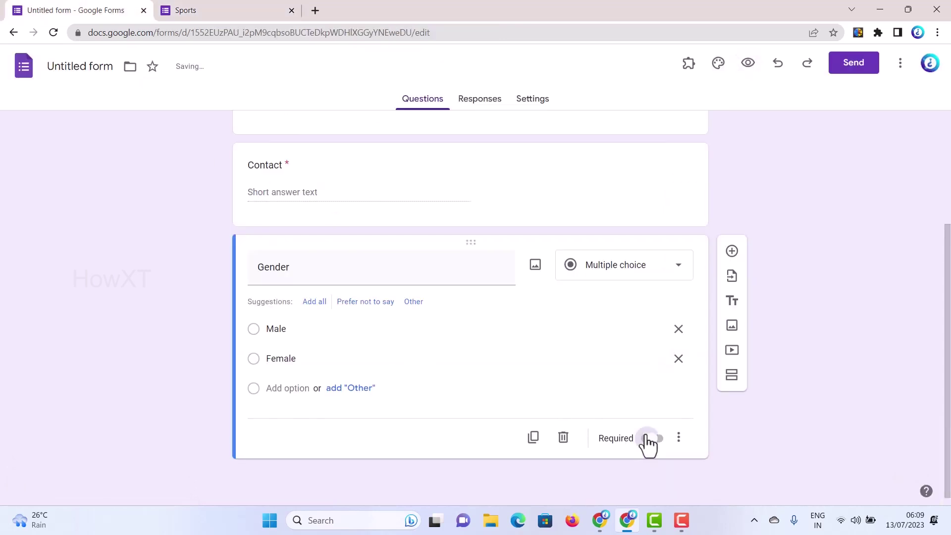
Step: Add a 'Sports' checkbox question with Foot Ball, Basket Ball, Chess and a fourth option
click(733, 252)
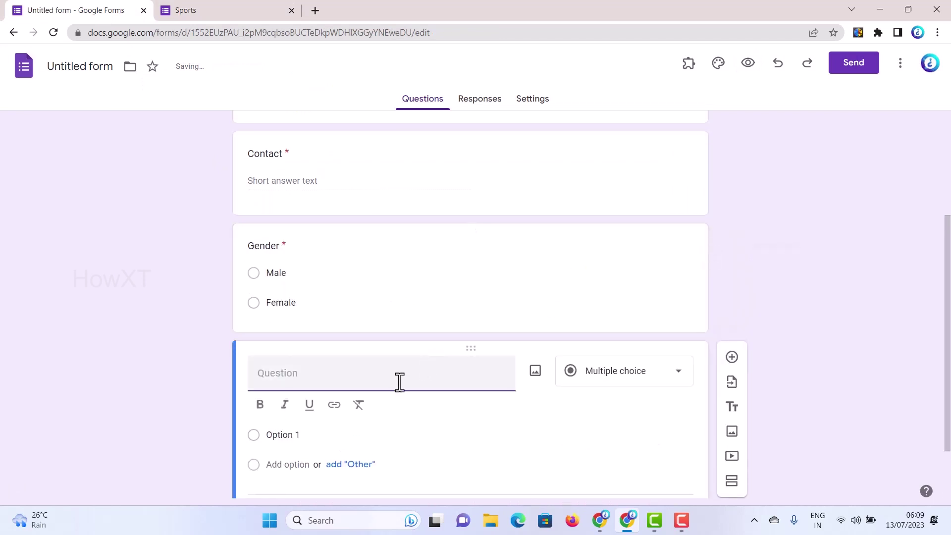
text(Sports)
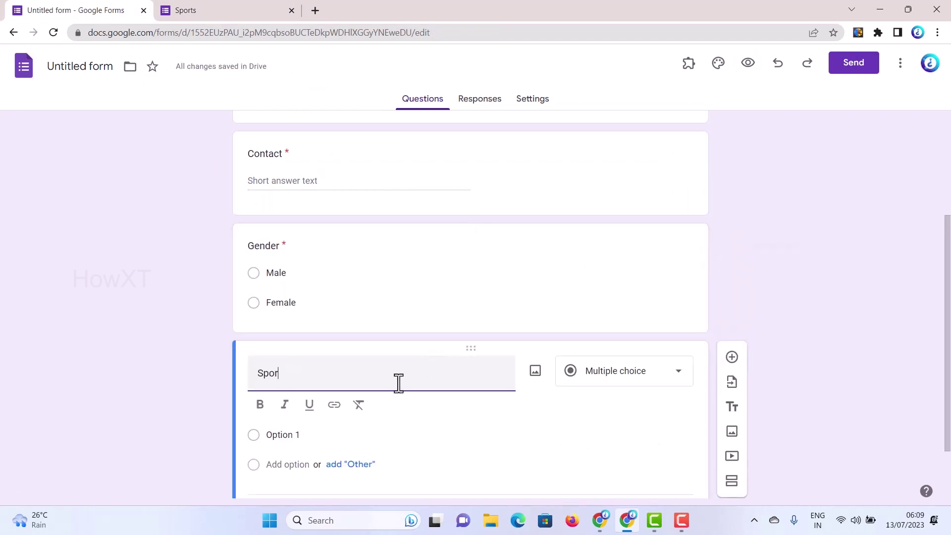
click(644, 382)
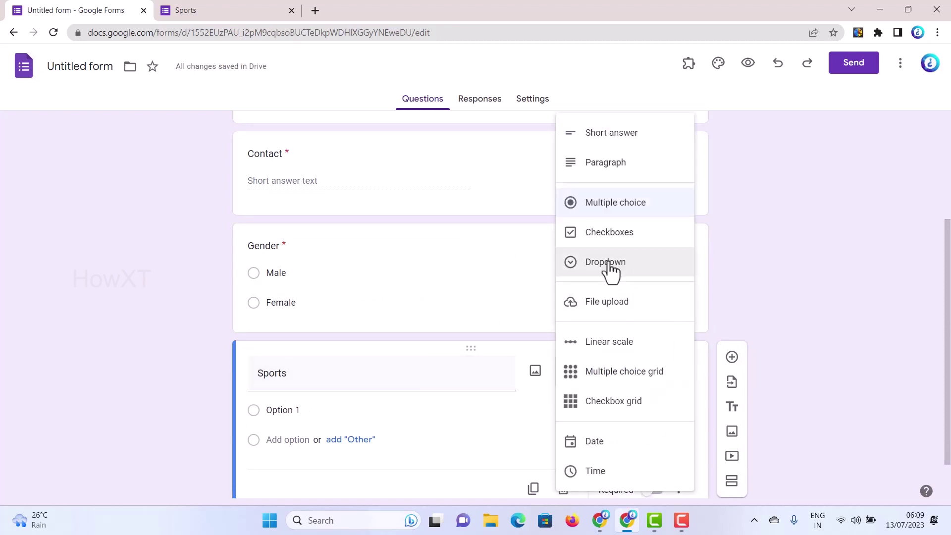
click(612, 241)
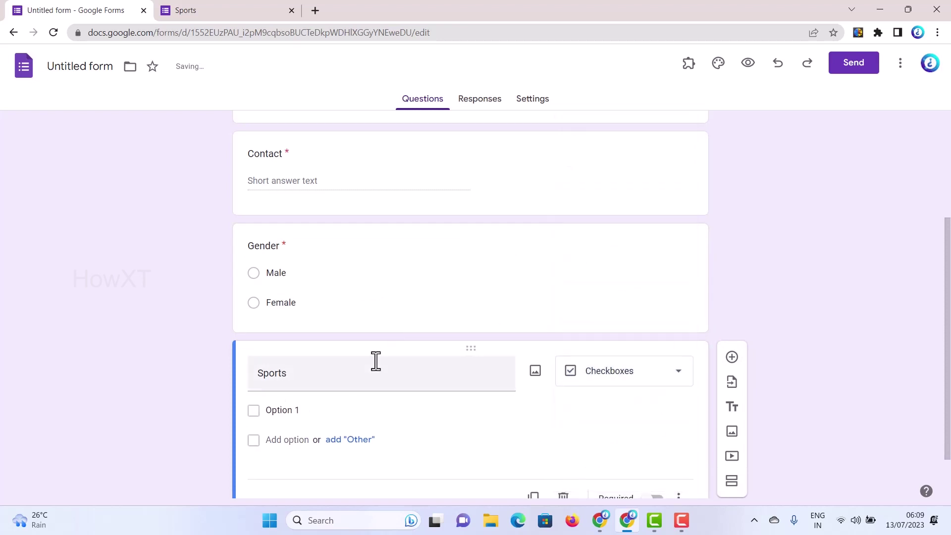
click(291, 353)
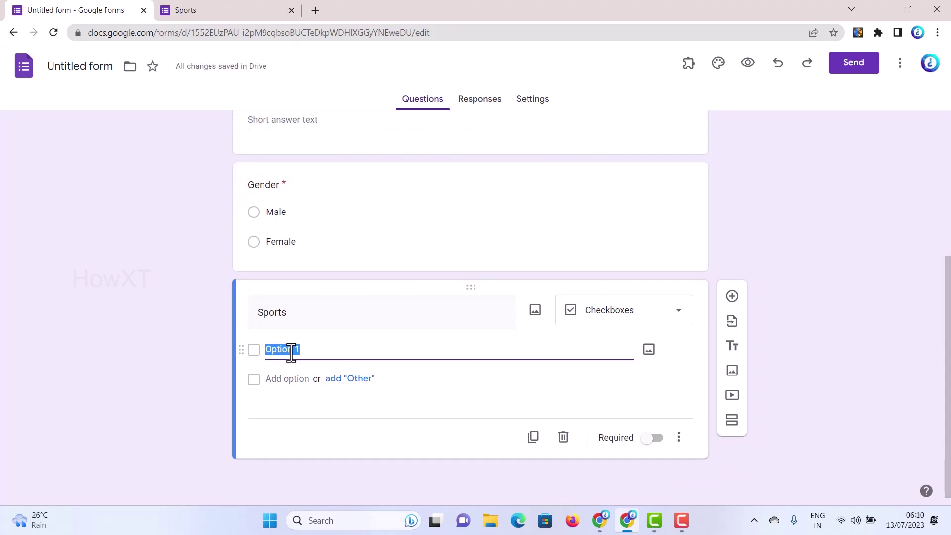
text(Foot Ball)
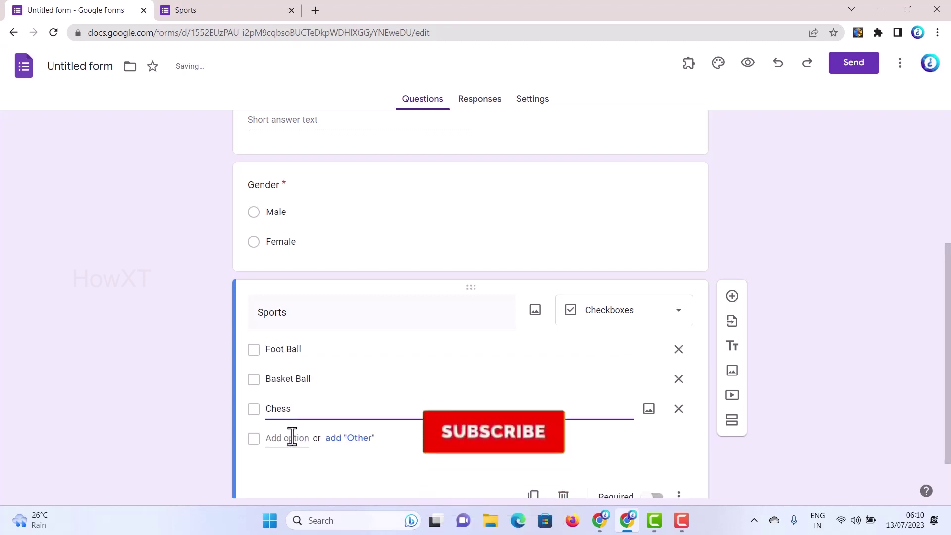
click(290, 437)
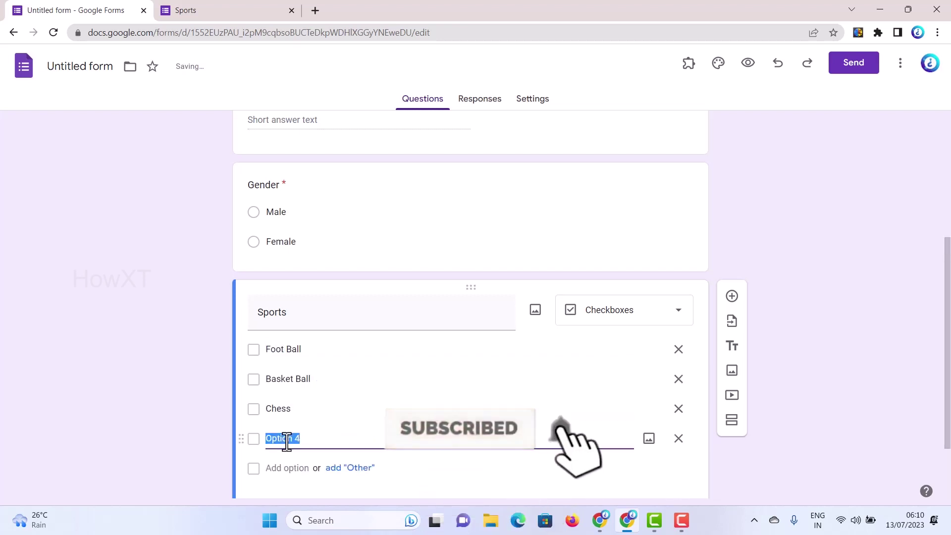
Step: In the preview, tick then untick Foot Ball and Chess to test the Sports checkboxes
click(748, 63)
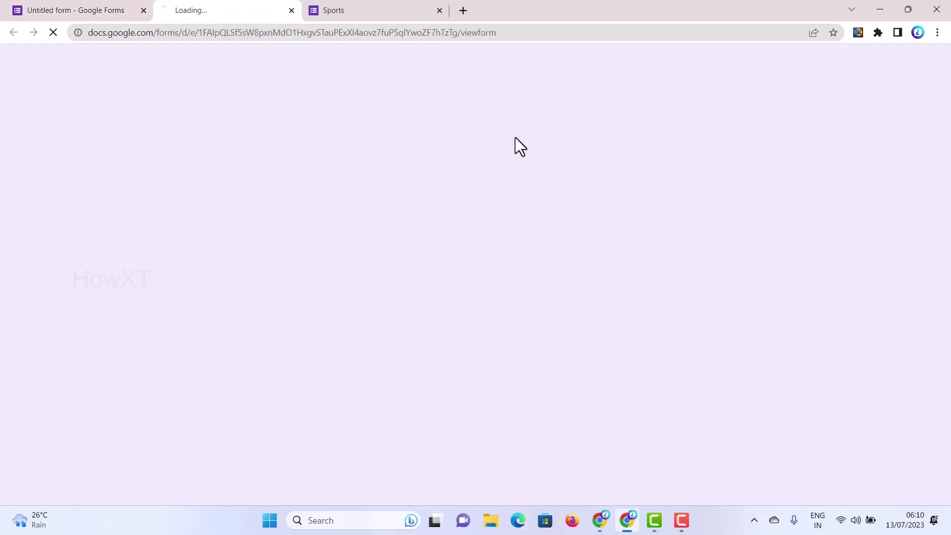
scroll(334, 349, down, 4)
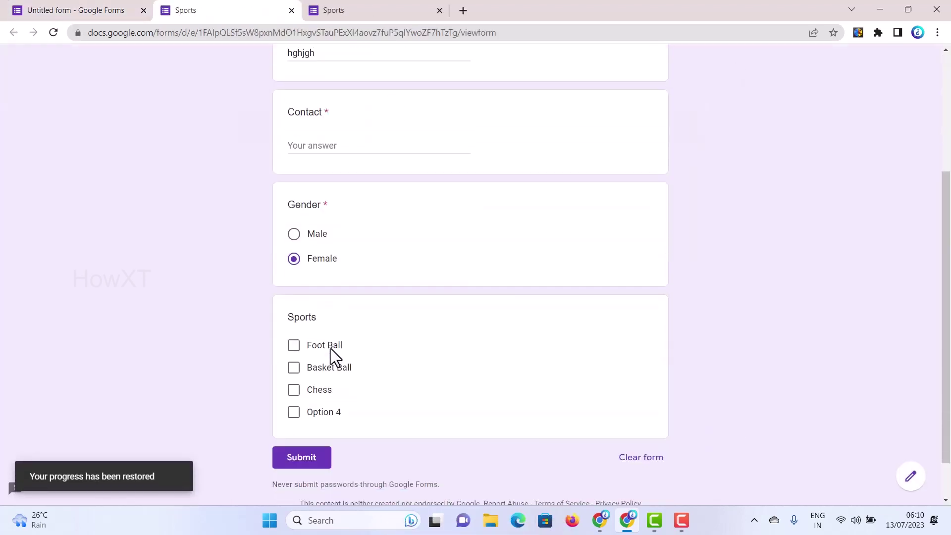
click(294, 348)
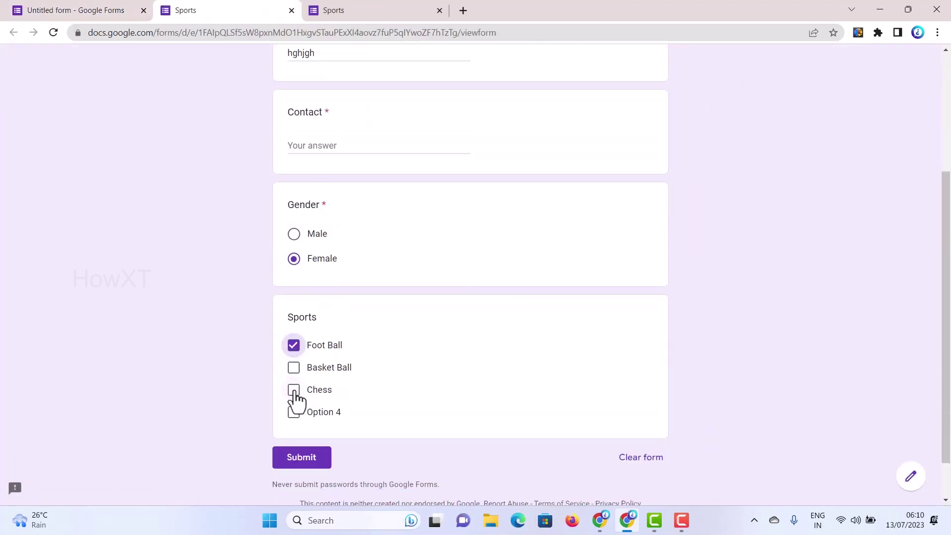
click(294, 392)
click(295, 391)
click(294, 347)
Step: Make the Sports question required and add a new question titled 'Class'
click(95, 6)
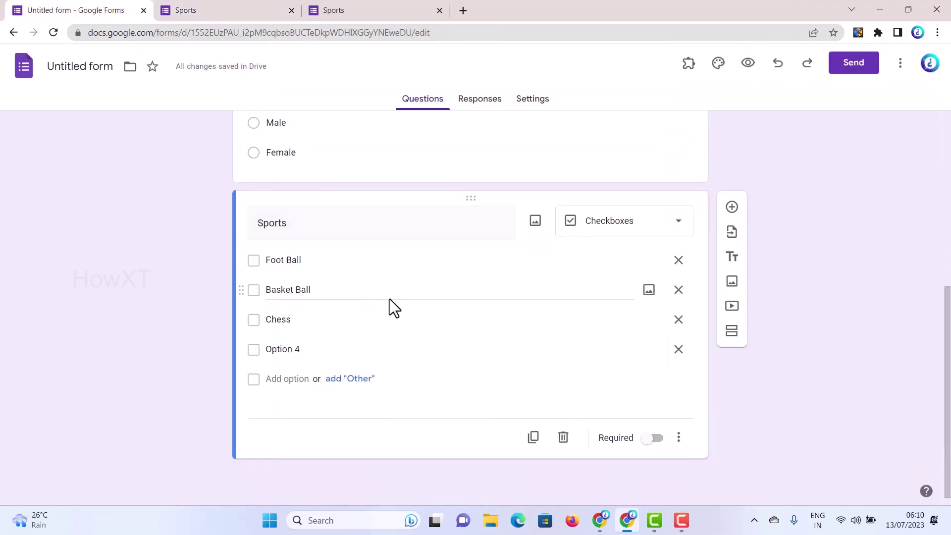
click(653, 438)
click(731, 207)
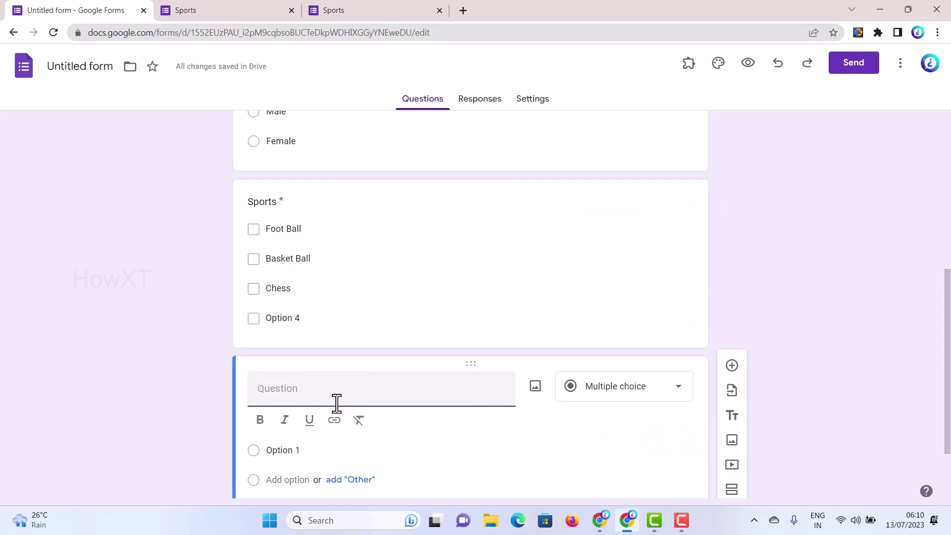
text(Class)
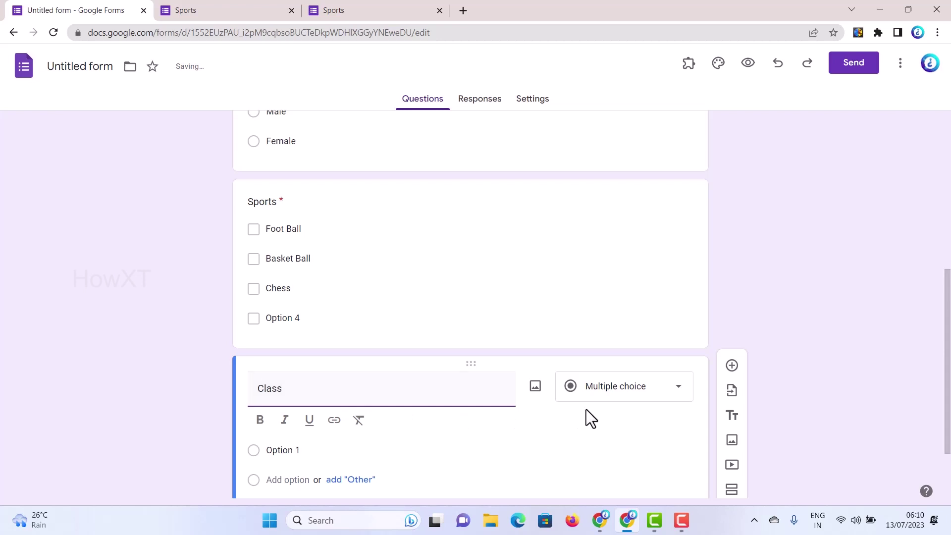
Step: Make Class a dropdown with options X, XI and XII, then preview the form
click(614, 391)
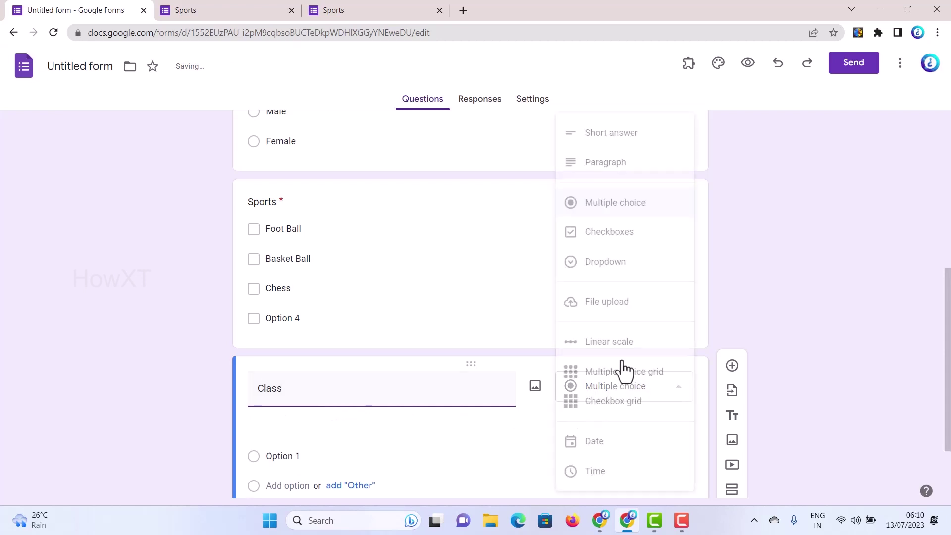
click(623, 268)
click(278, 426)
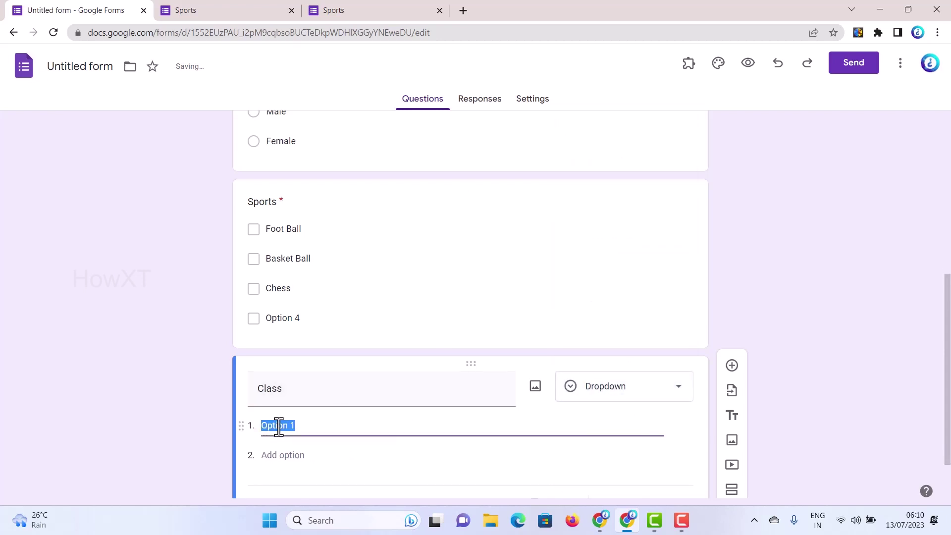
text(X)
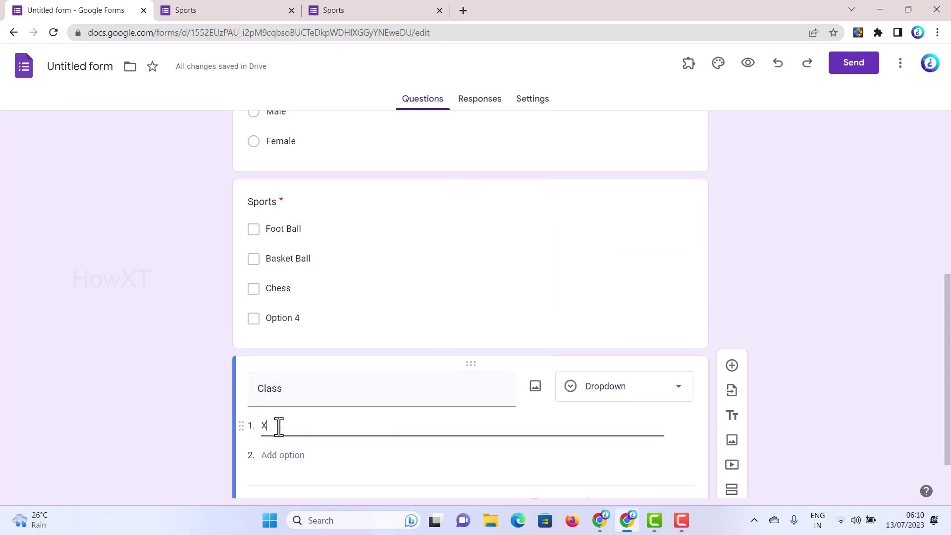
key(Return)
text(XI)
key(Return)
text(XII)
click(748, 64)
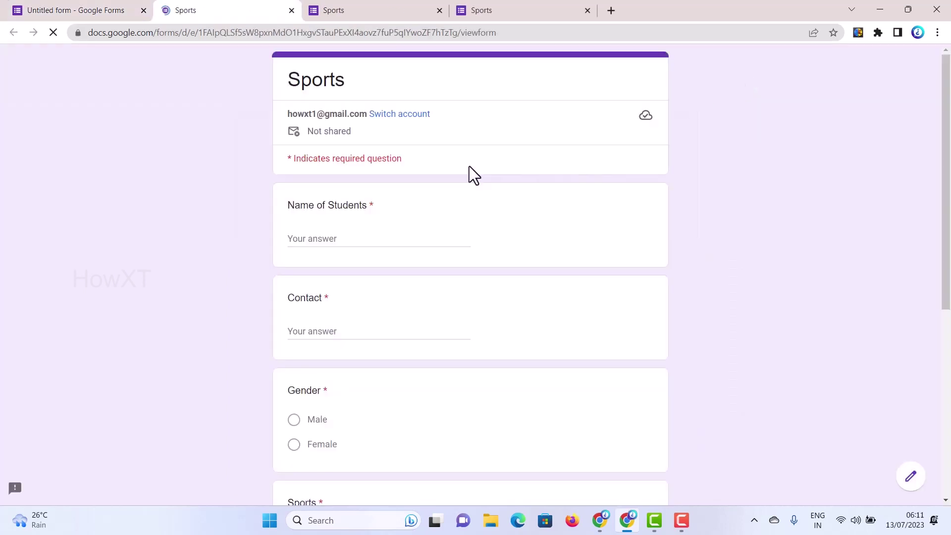
Step: Pick X from the Class dropdown in the preview, then return to the editor
scroll(346, 268, down, 5)
scroll(351, 302, down, 2)
click(369, 361)
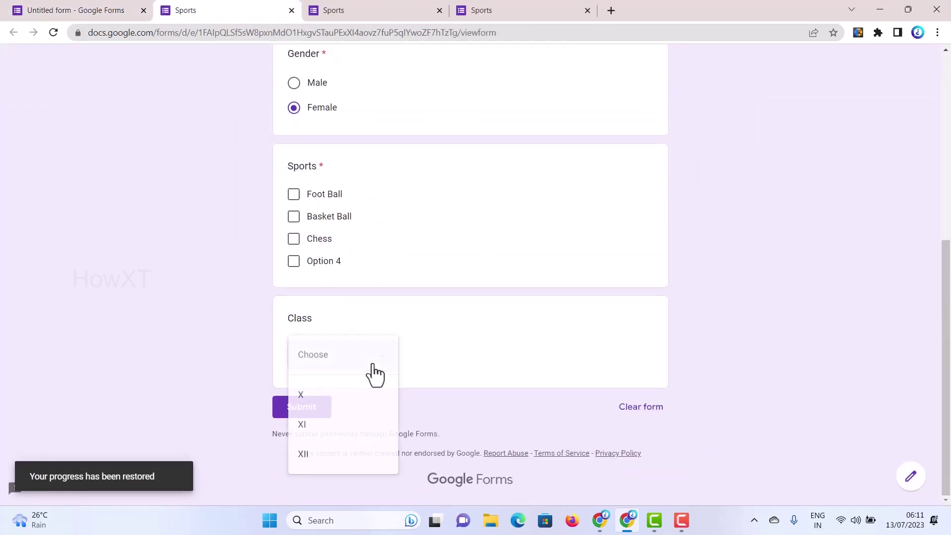
click(327, 396)
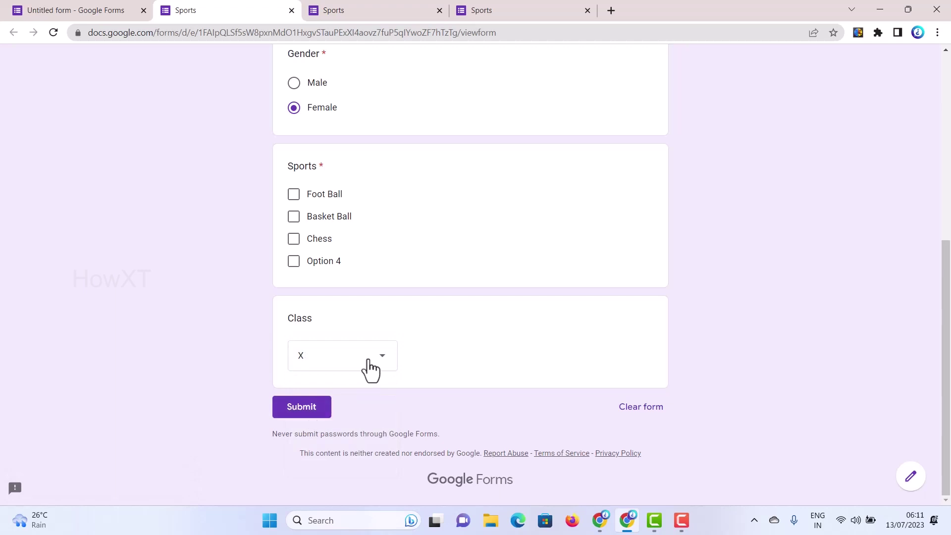
click(112, 12)
scroll(310, 227, up, 10)
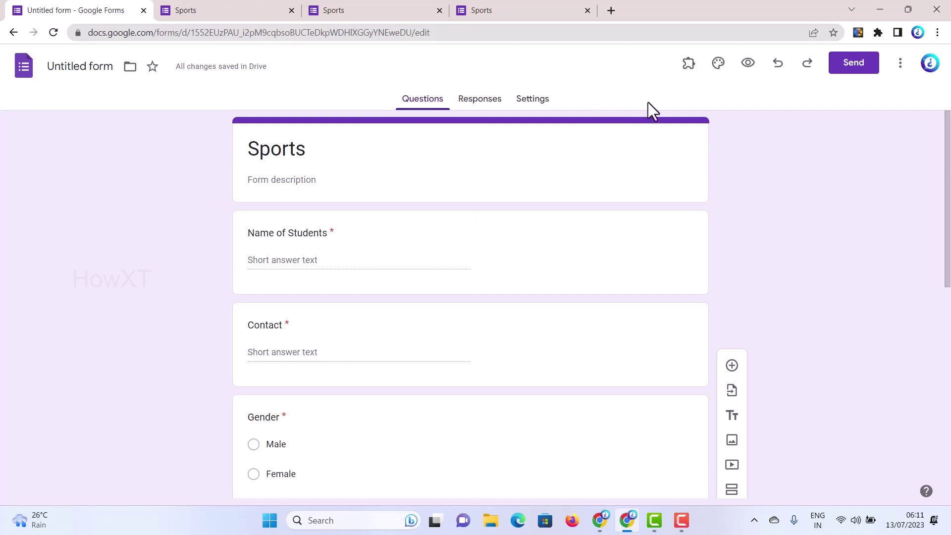
Step: Give the Sports form the baseball field header image from Sports and games, turning the theme maroon
click(718, 65)
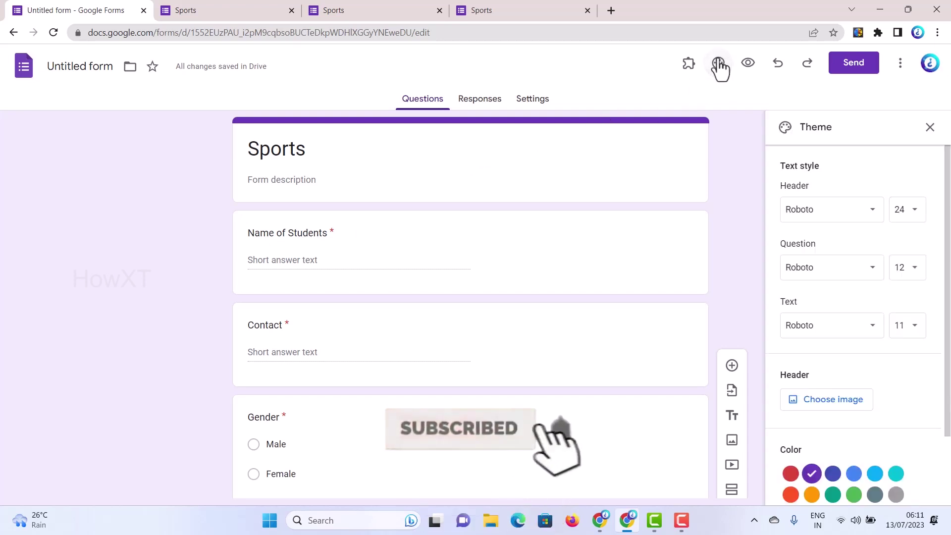
click(833, 404)
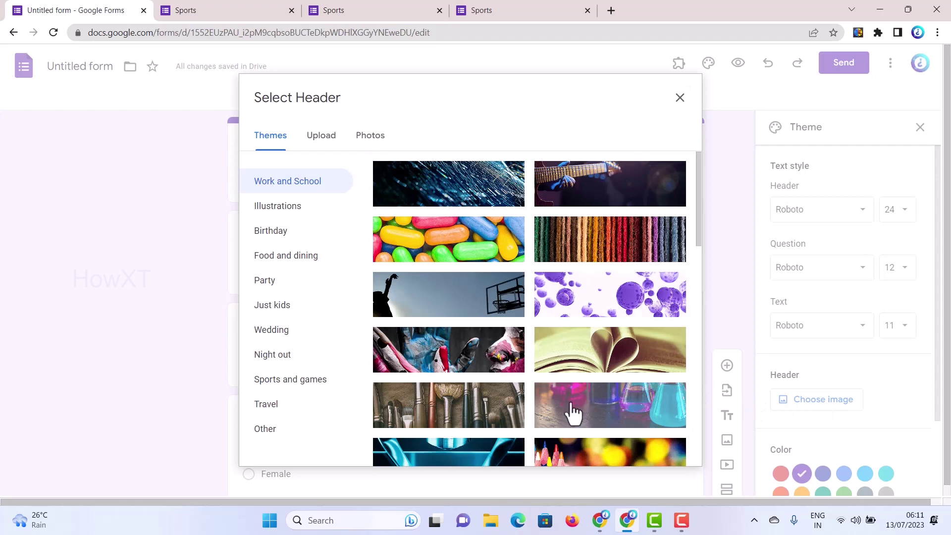
click(280, 378)
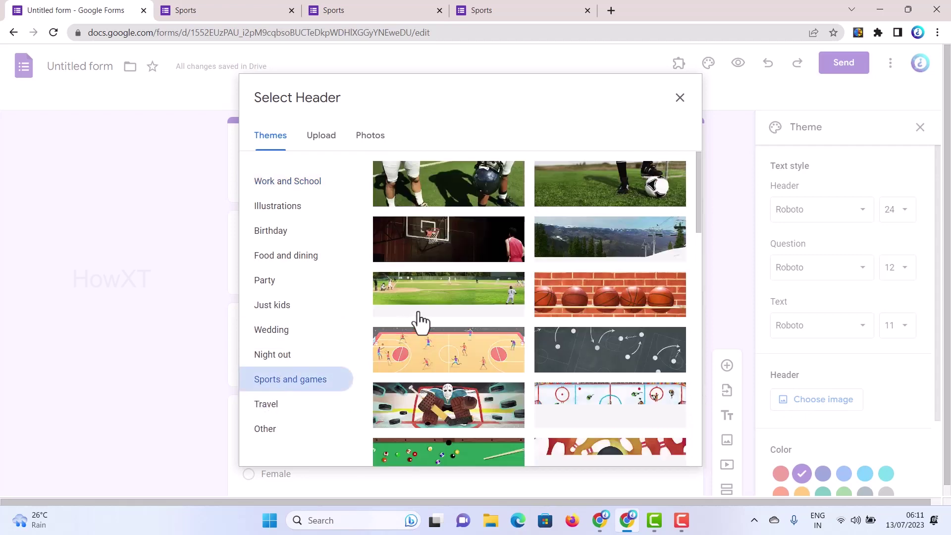
click(441, 302)
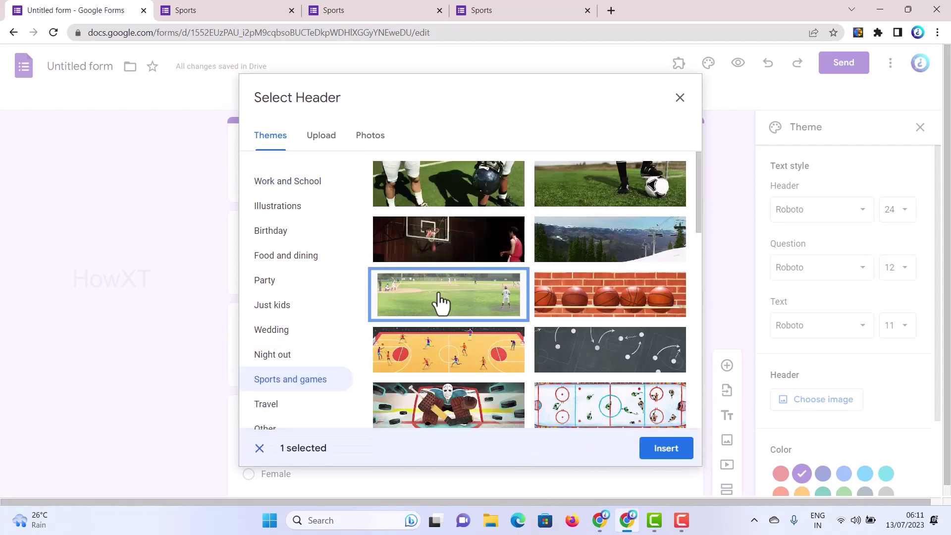
click(678, 449)
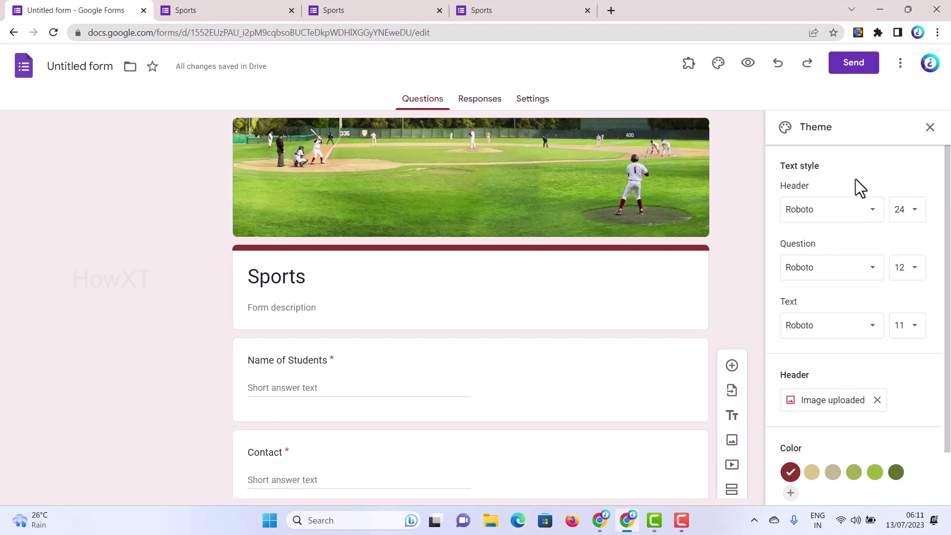
click(931, 128)
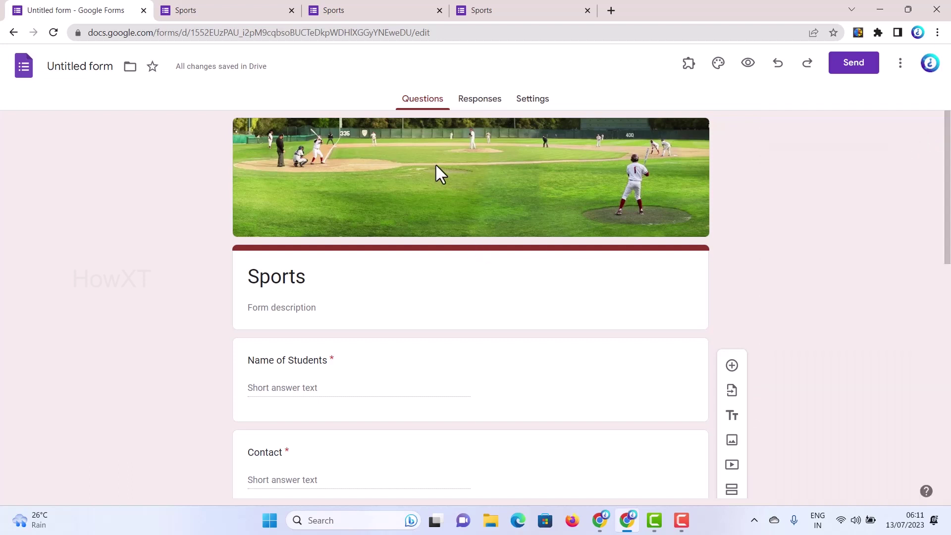
Step: Get the form's share link as a shortened forms.gle URL
click(853, 63)
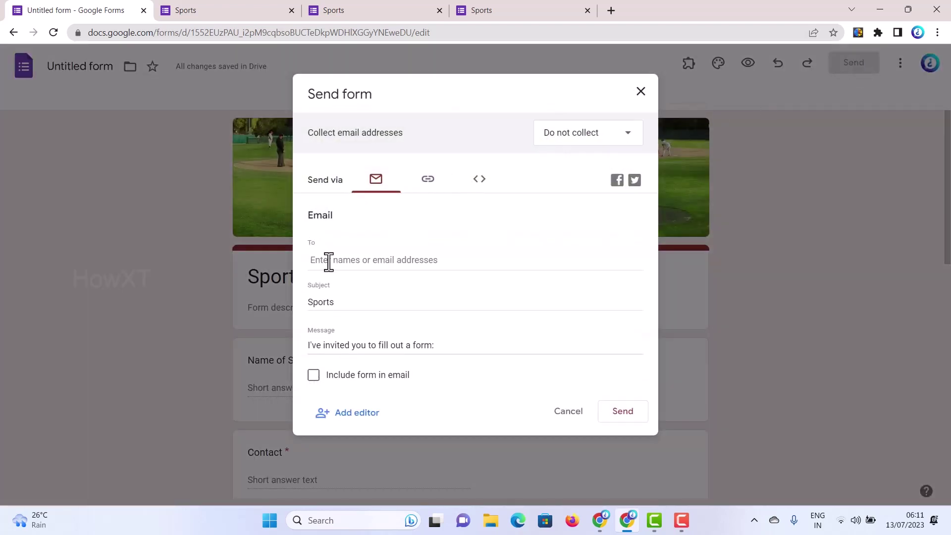
click(429, 180)
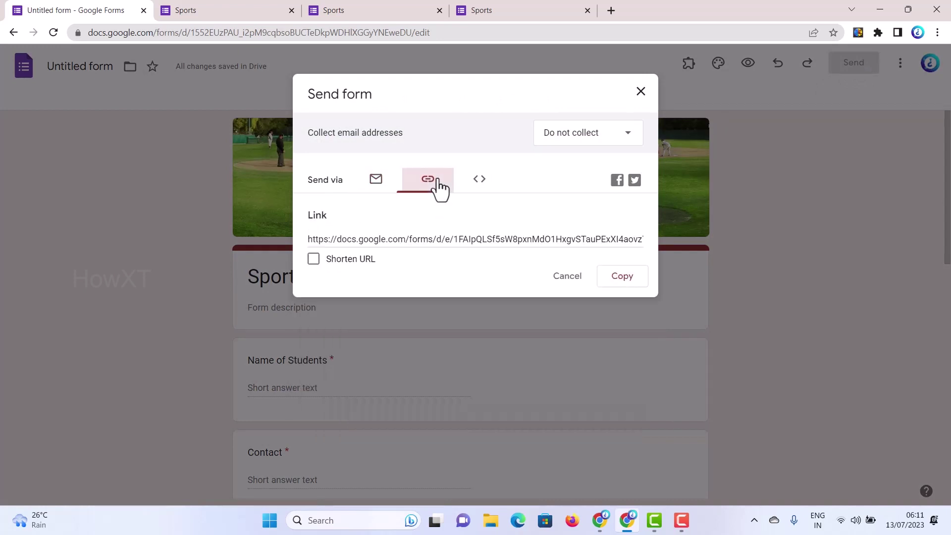
click(314, 259)
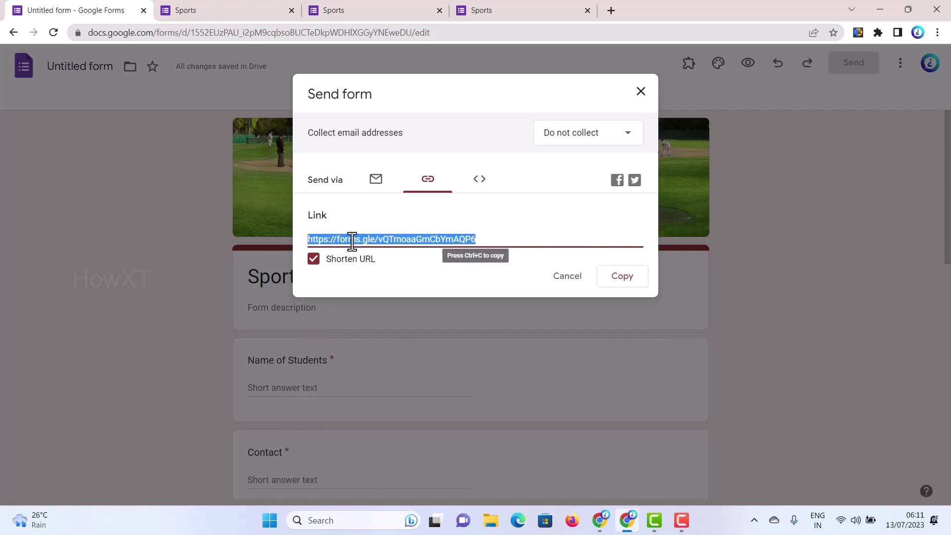
Step: Open the copied short link in a new tab and scroll through the live Sports form
click(612, 11)
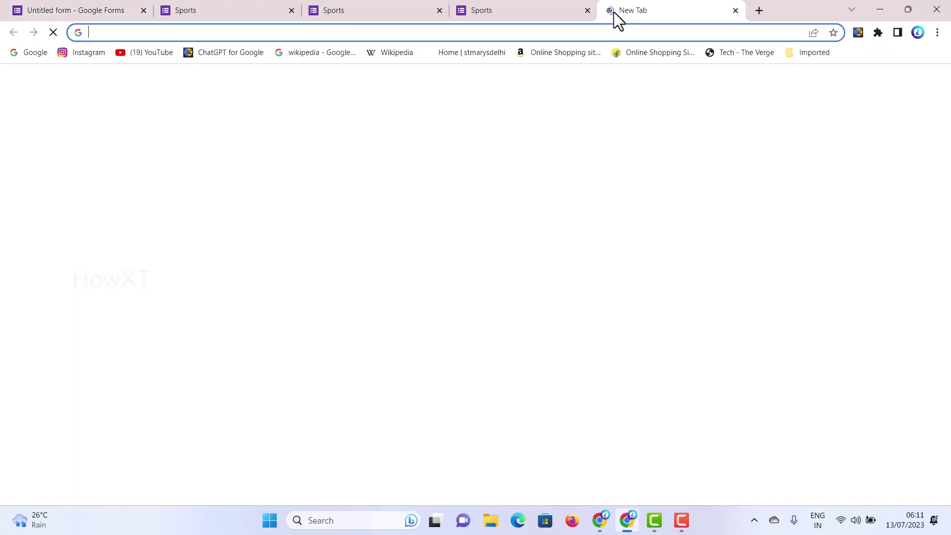
text(https://forms.gle/vQTmoaaGmCbYmAQP6)
key(Return)
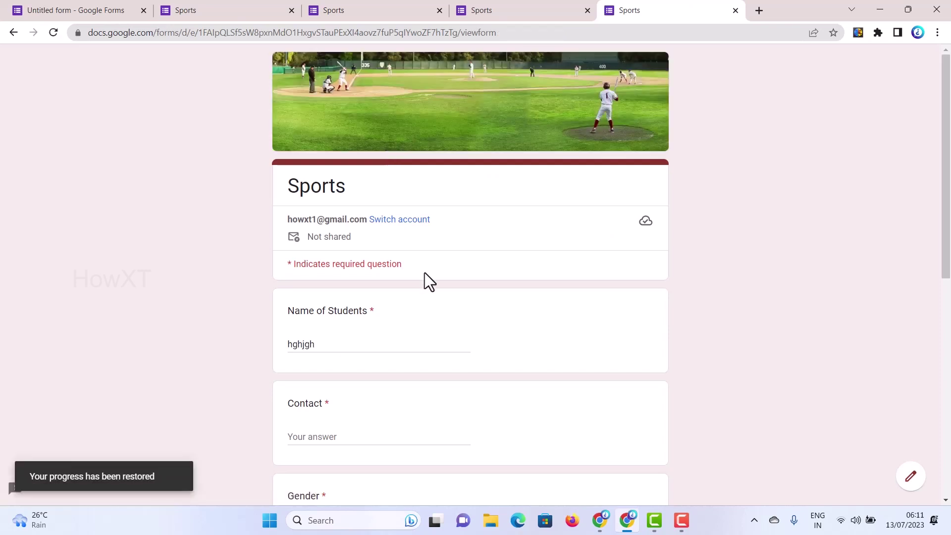
scroll(498, 280, down, 9)
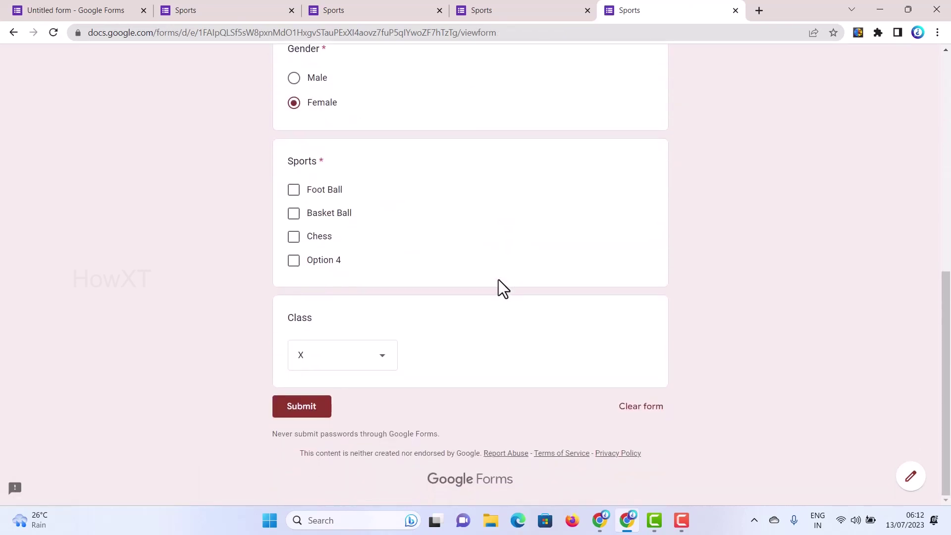
Step: Check the other two Sports tabs, then return to the form editor
click(221, 9)
scroll(463, 150, up, 7)
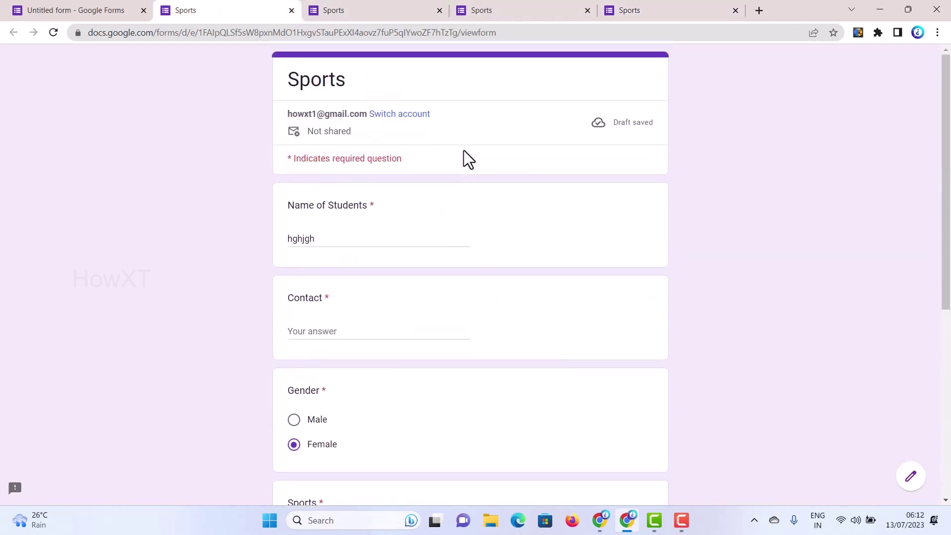
click(343, 2)
scroll(376, 177, up, 4)
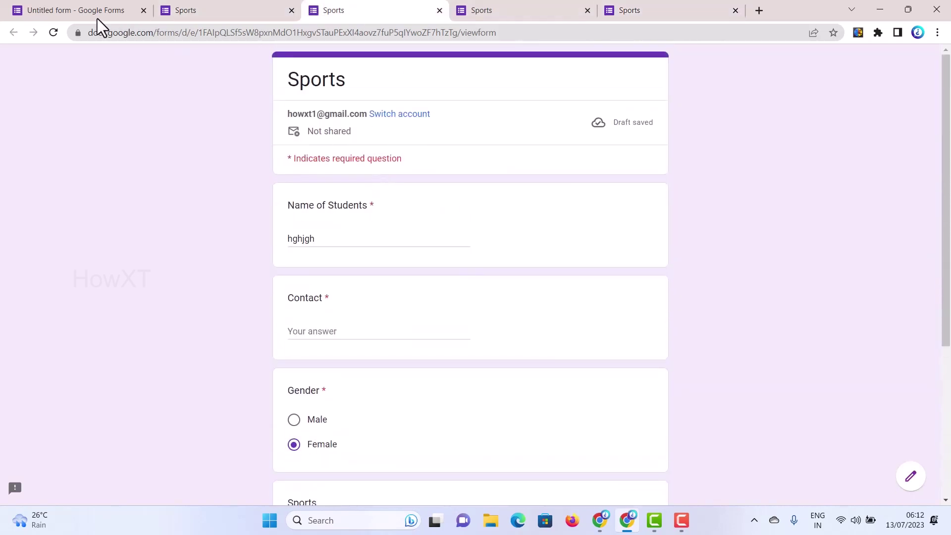
click(61, 3)
Step: Close the Send form dialog and view the Responses page showing 0 responses
click(639, 97)
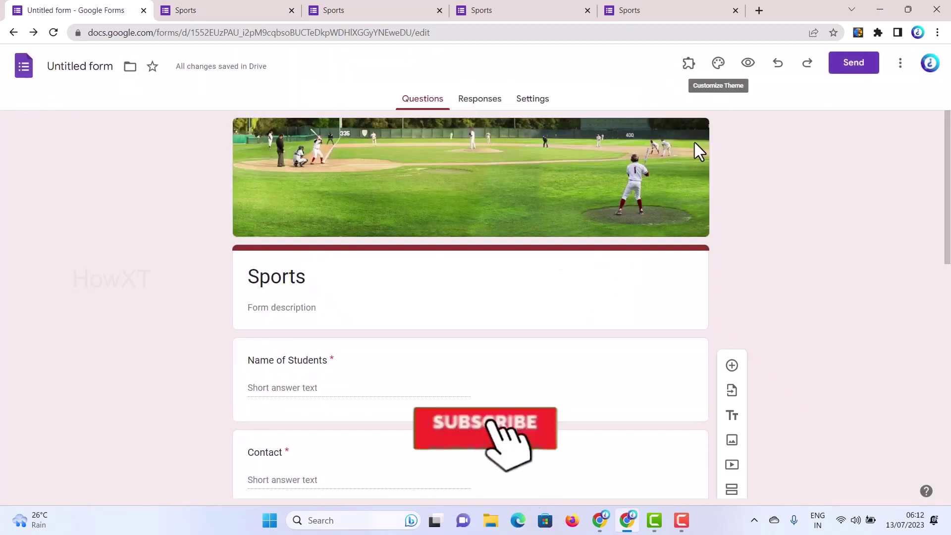
click(495, 103)
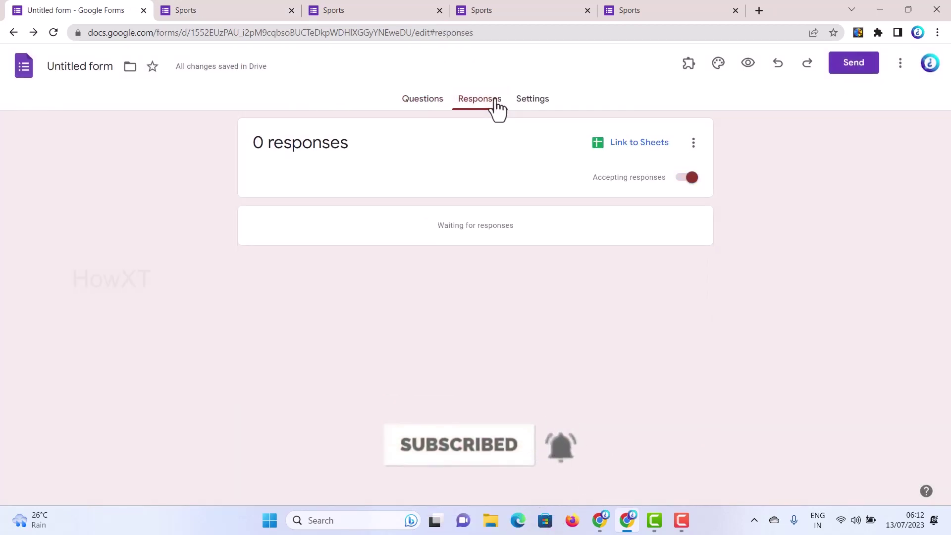